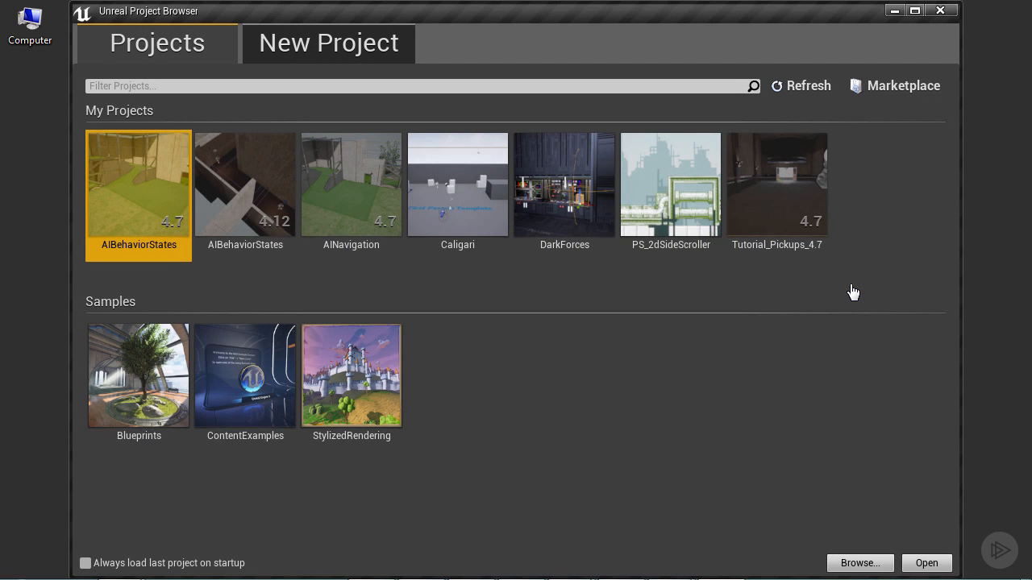
Step: Create a new Blueprint project from the 2D Side Scroller template, named Demo_2DSideScroller
left_click(300, 44)
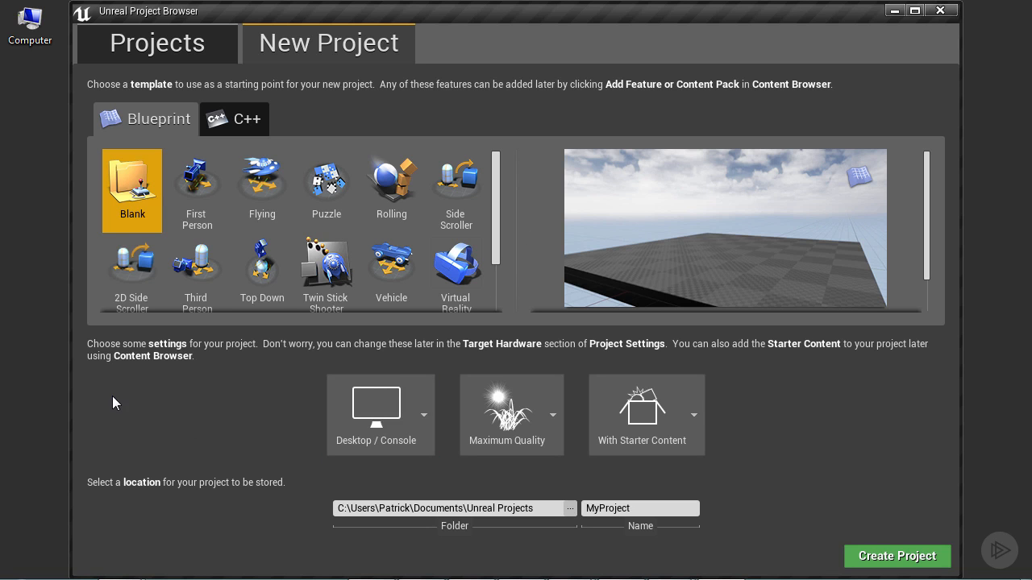
left_click(130, 283)
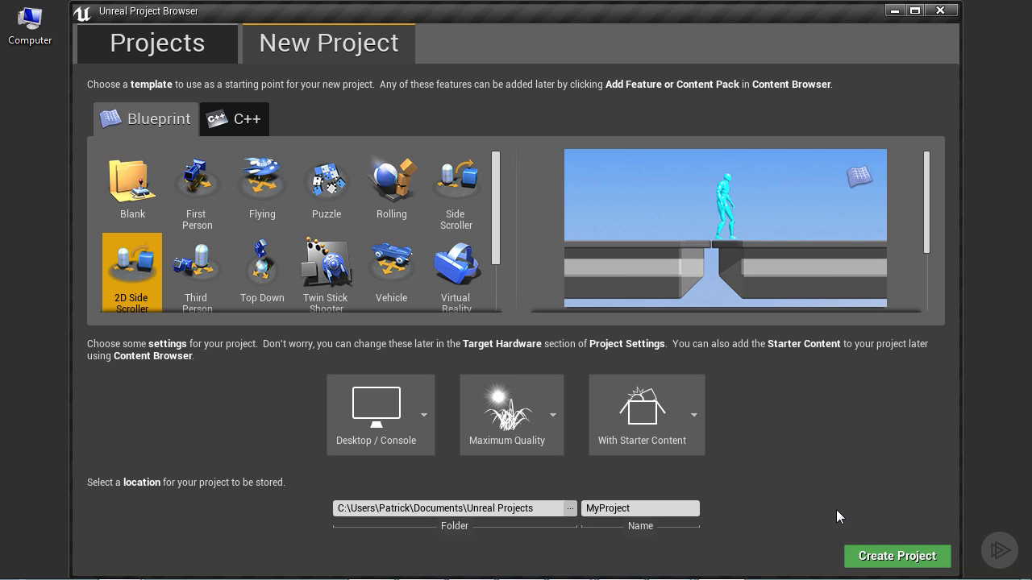
left_click(645, 508)
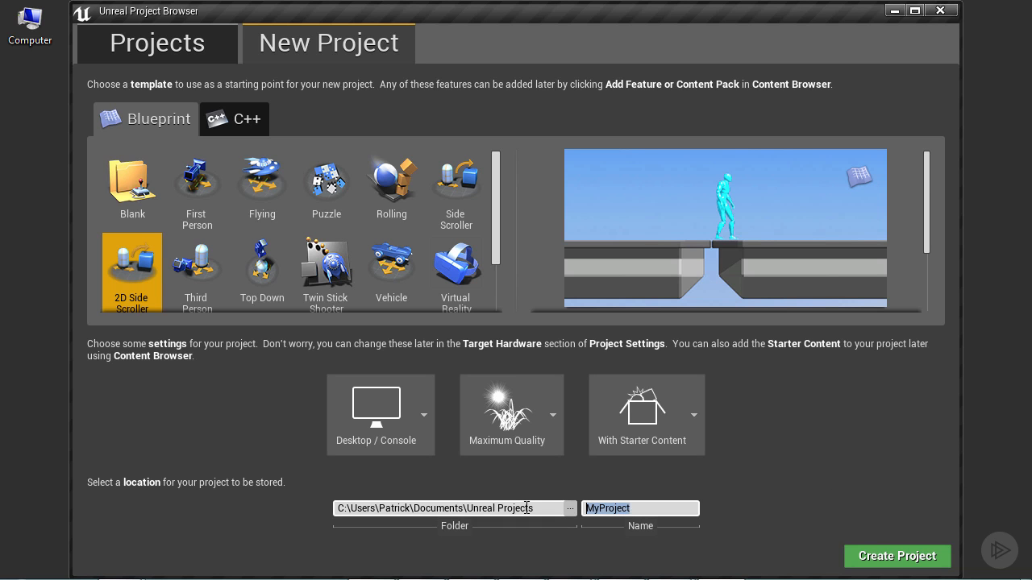
type("Demo_2DSideScroller")
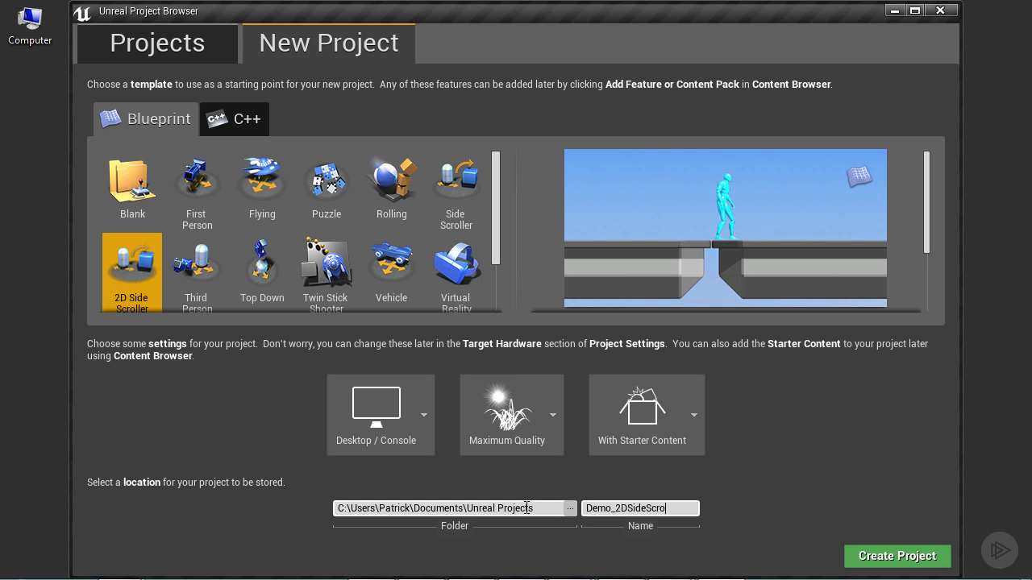
left_click(902, 558)
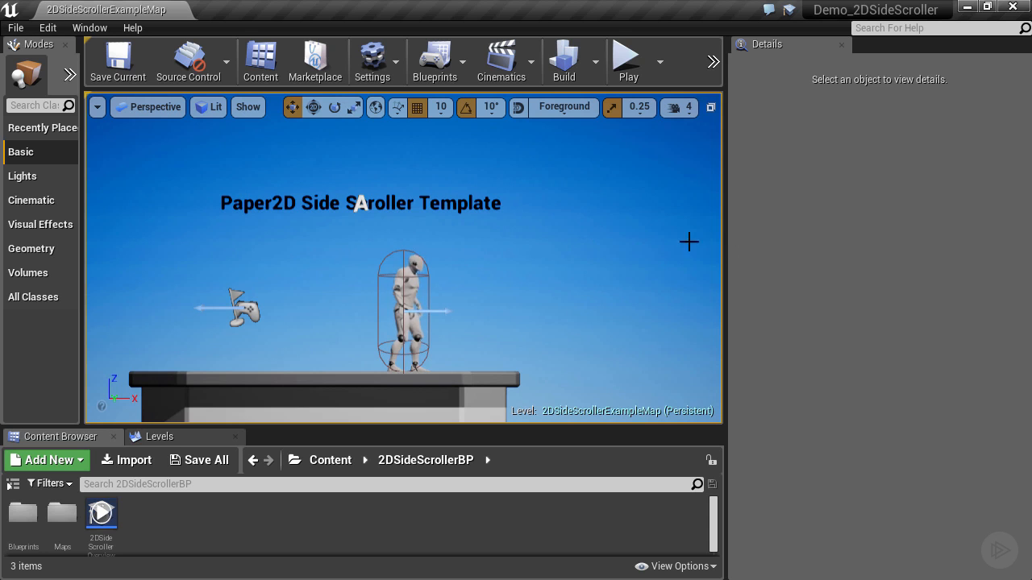
Step: Widen the level viewport and play-test the level, running the character both ways and jumping across the platforms
left_click_drag(727, 247, 787, 247)
left_click(633, 63)
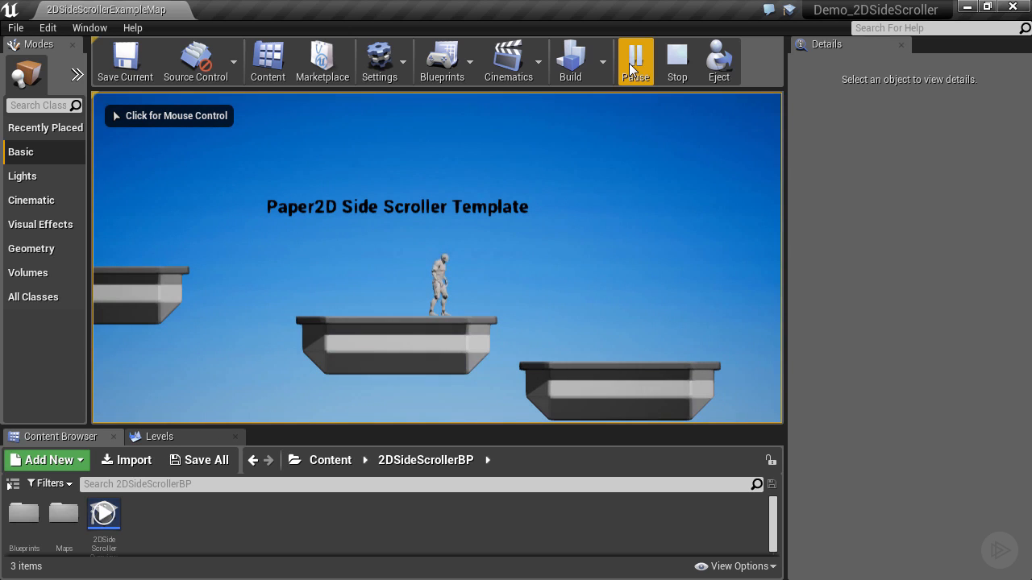
left_click(706, 150)
key("d")
key("d")
key("a")
key("space")
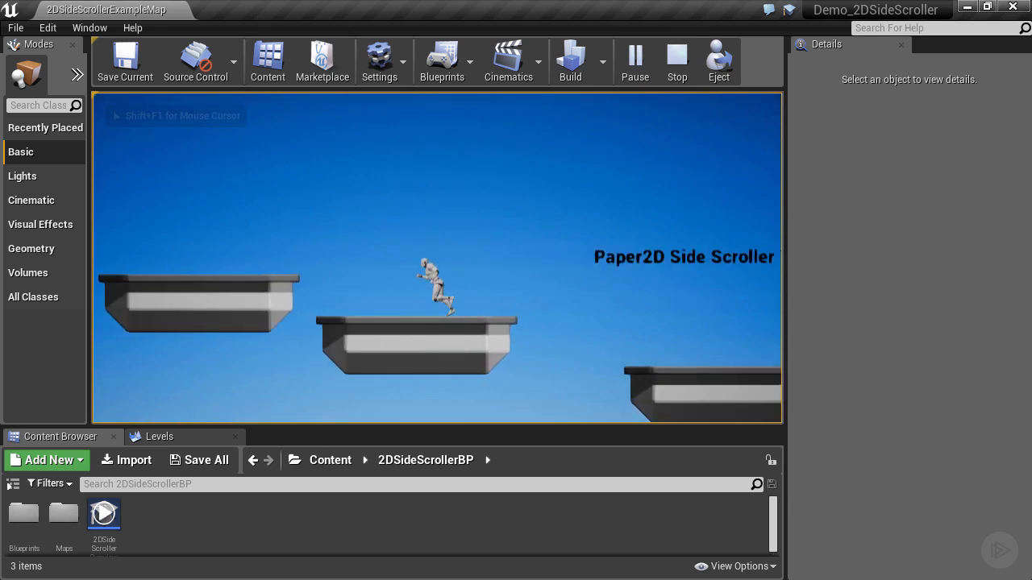
key("space")
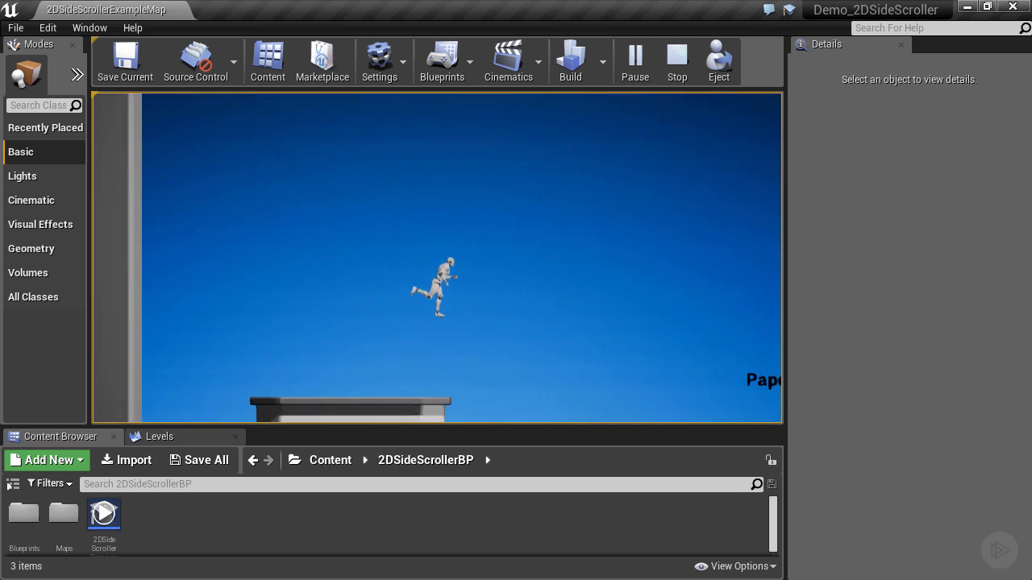
key("d")
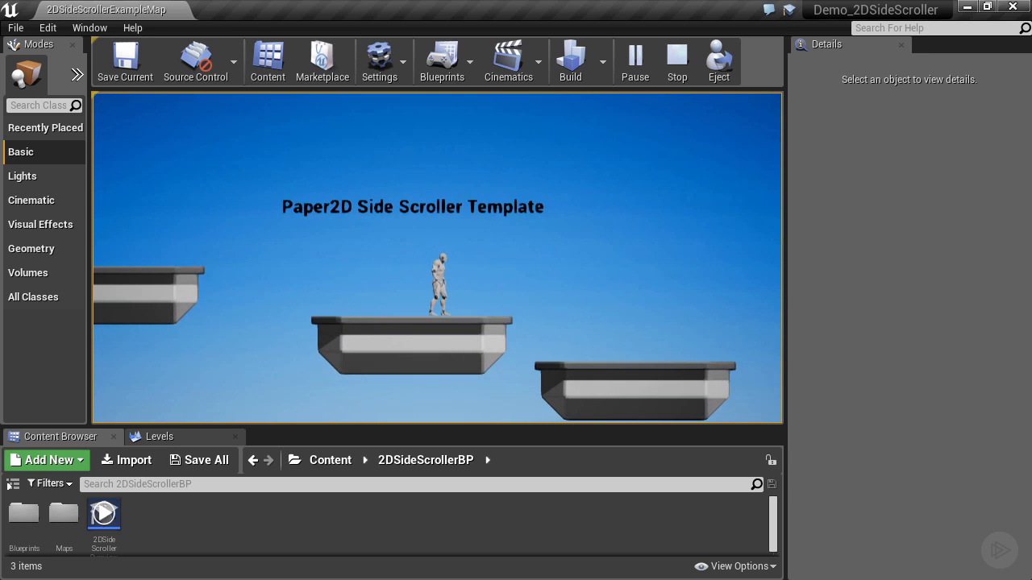
key("space")
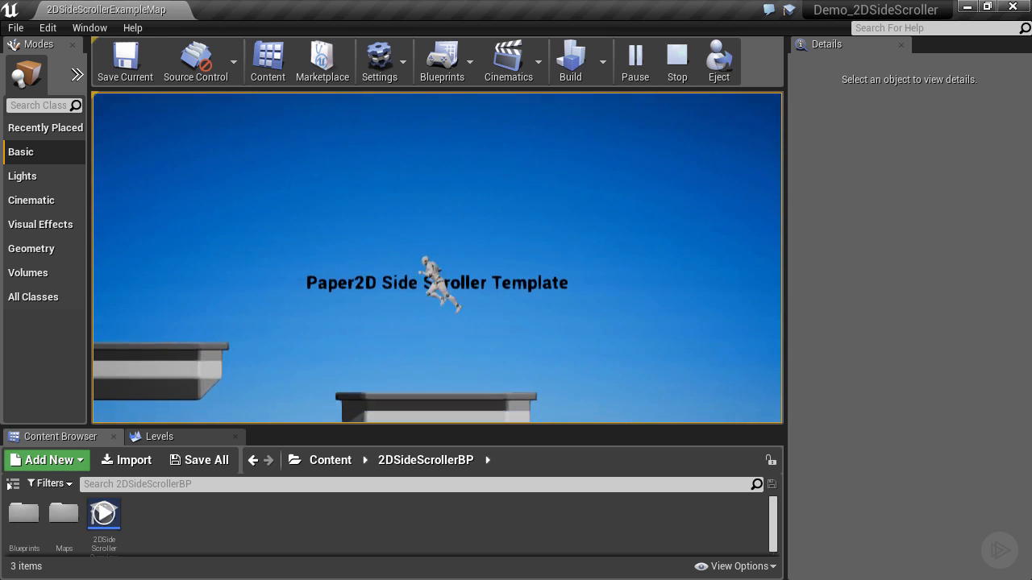
key("d")
key("space")
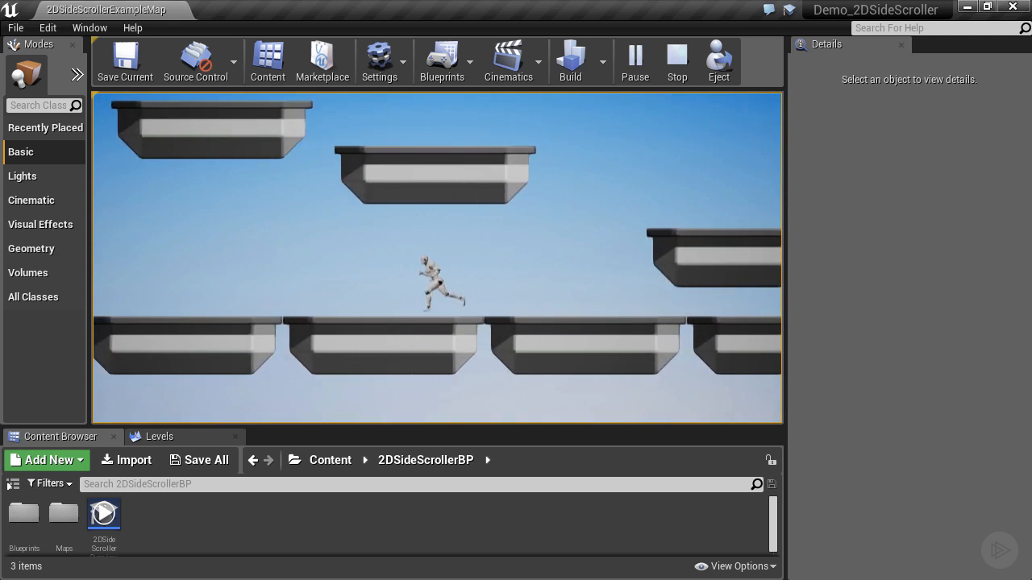
key("space")
key("space")
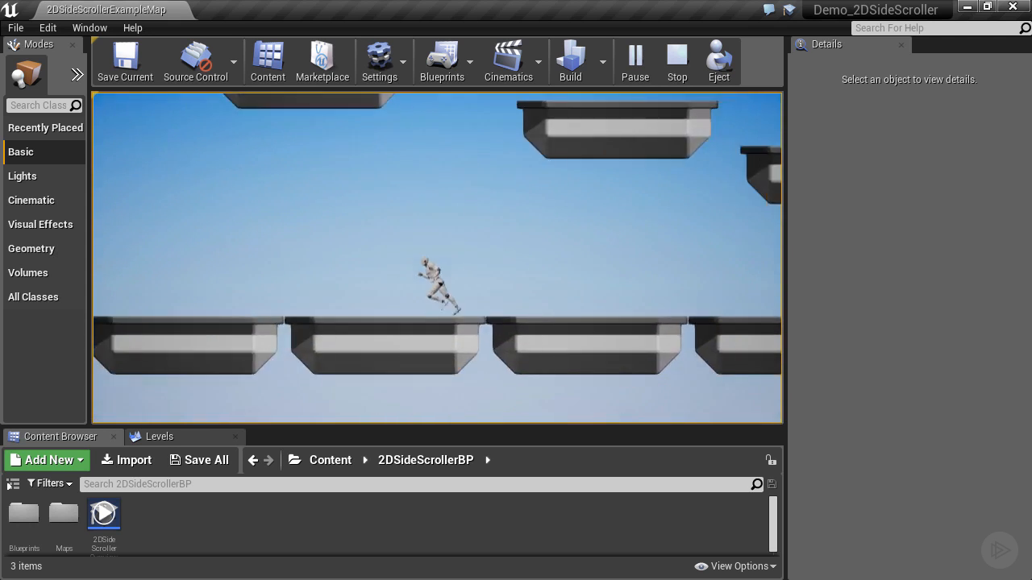
key("space")
key("d")
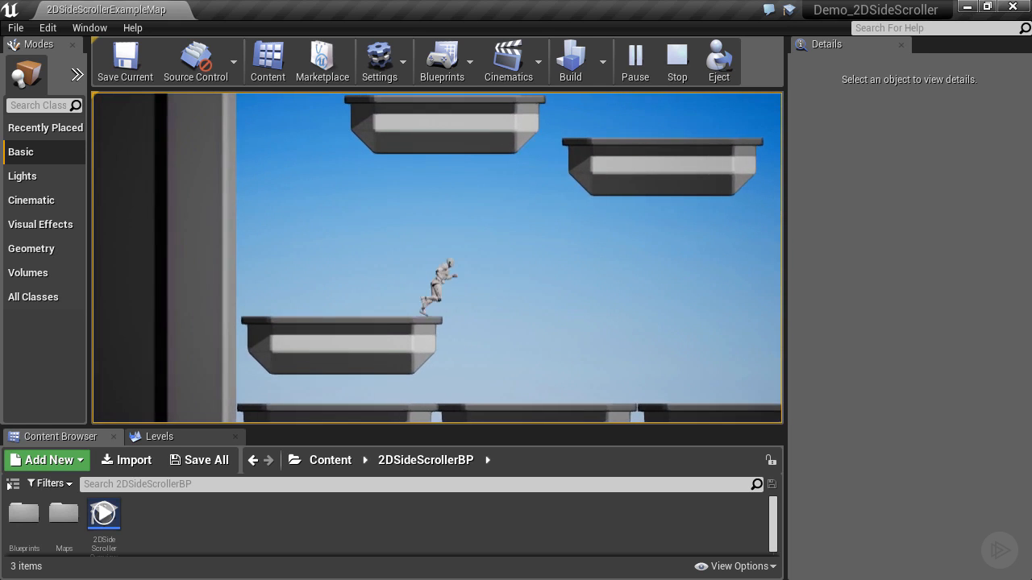
key("space")
key("space")
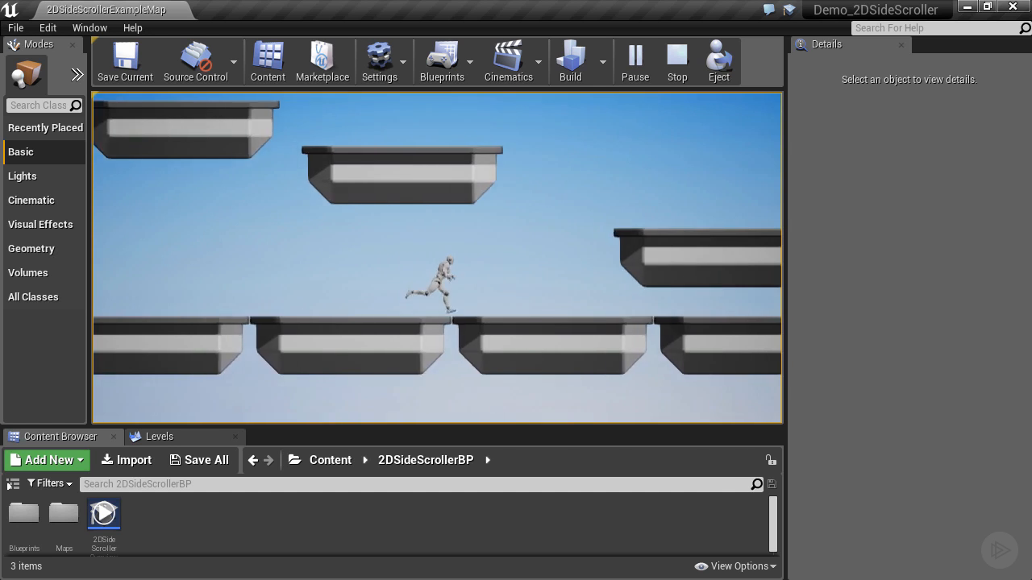
key("space")
key("a")
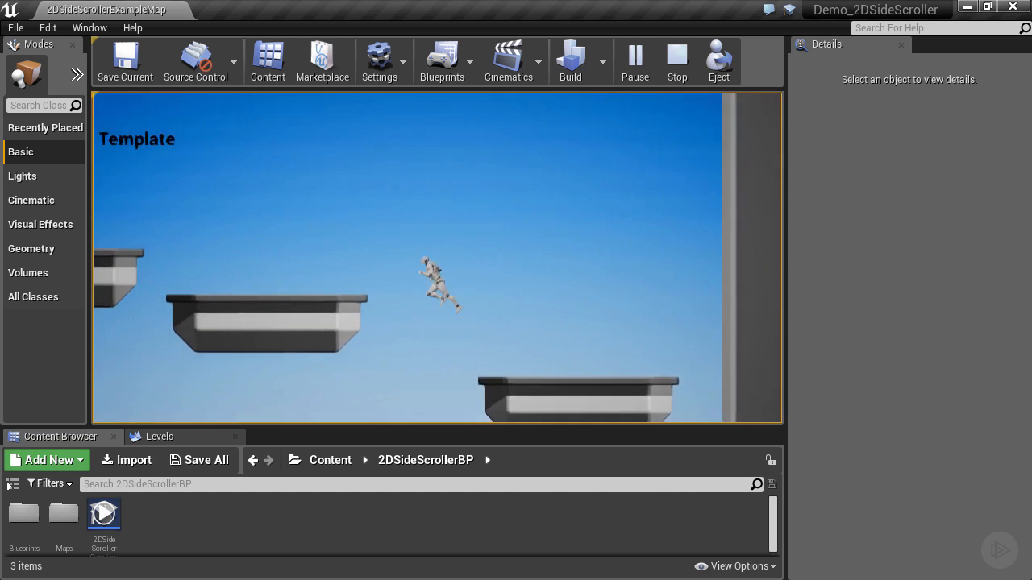
key("space")
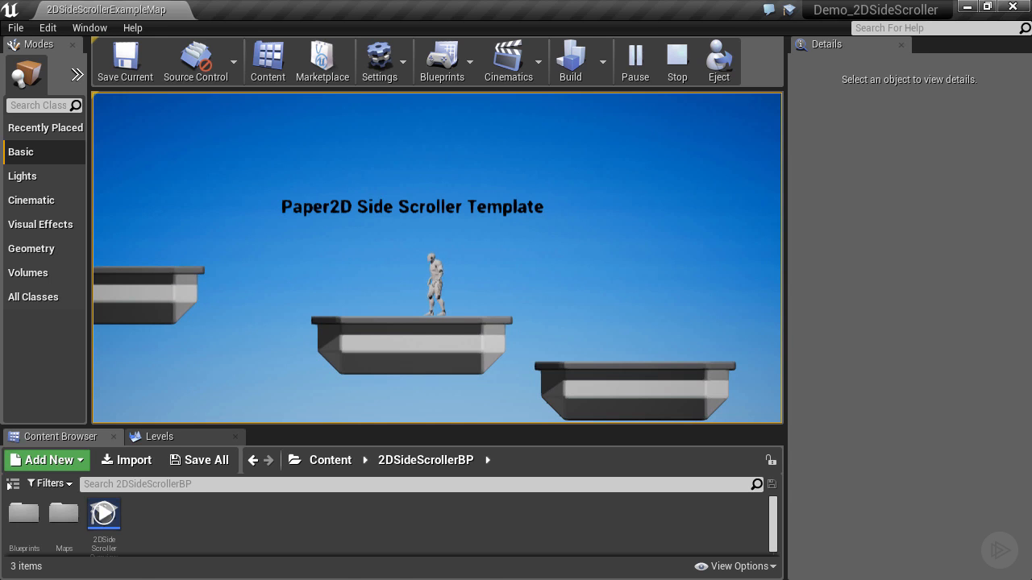
Step: Release the mouse cursor from the game and stop the play session
key("alt+Tab")
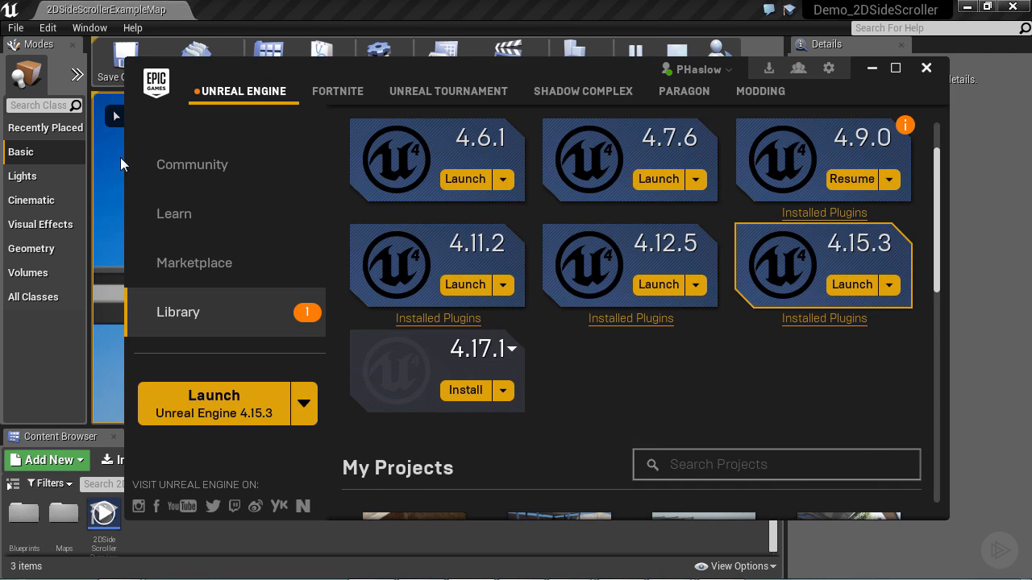
key("alt+Tab")
left_click(676, 70)
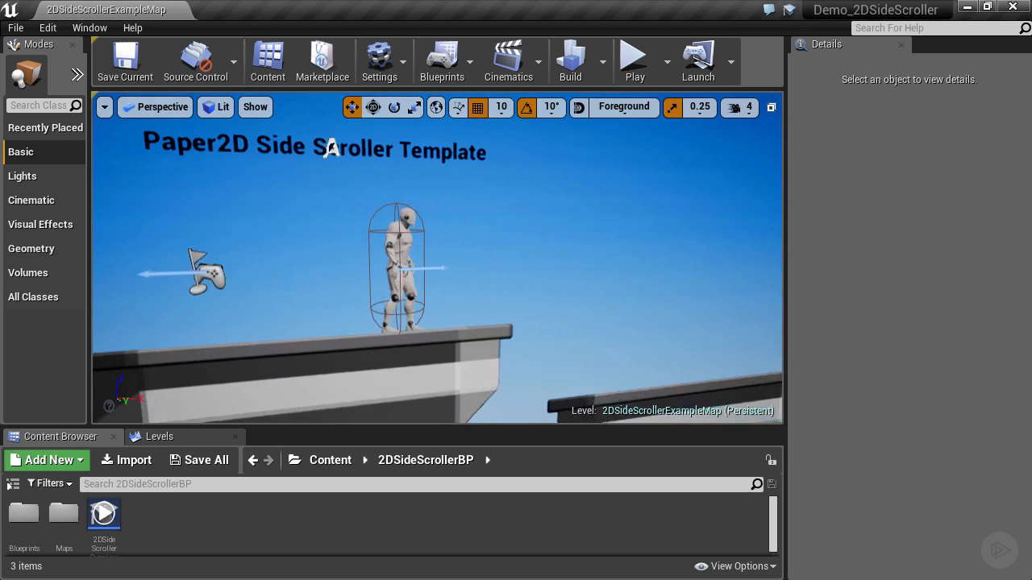
Step: Examine the level's depth from the side, selecting and focusing on the background sprite behind the platforms
right_click_drag(437, 258, 407, 256)
key("s")
right_click_drag(457, 216, 221, 216)
key("d")
right_click_drag(498, 271, 493, 272)
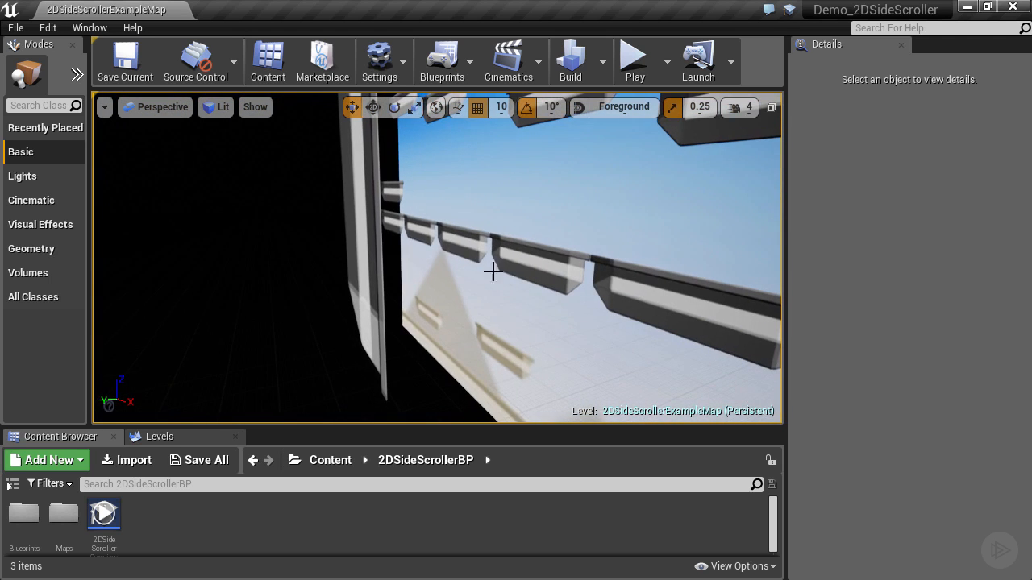
left_click(514, 217)
key("f")
right_click_drag(514, 217, 665, 216)
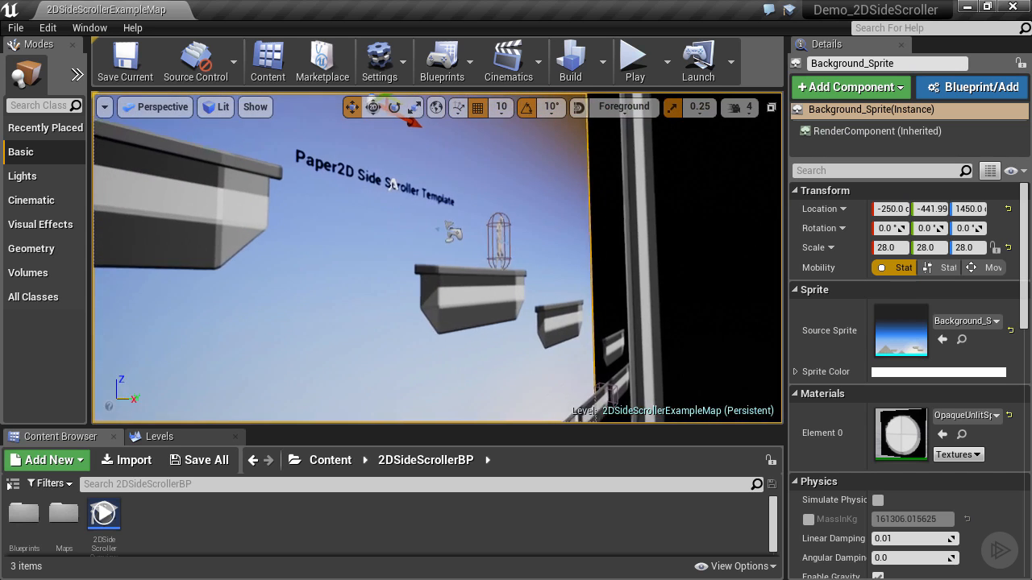
Step: Inspect the ledge sprites one after another, selecting Ledge_14, Ledge_13 and Ledge_12
left_click(468, 298)
key("f")
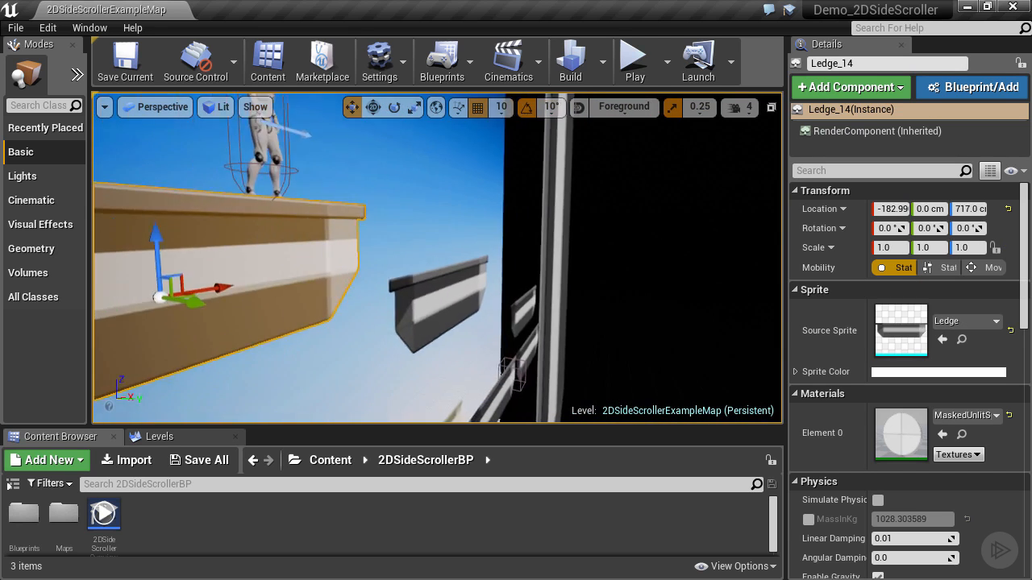
left_click(433, 295)
key("f")
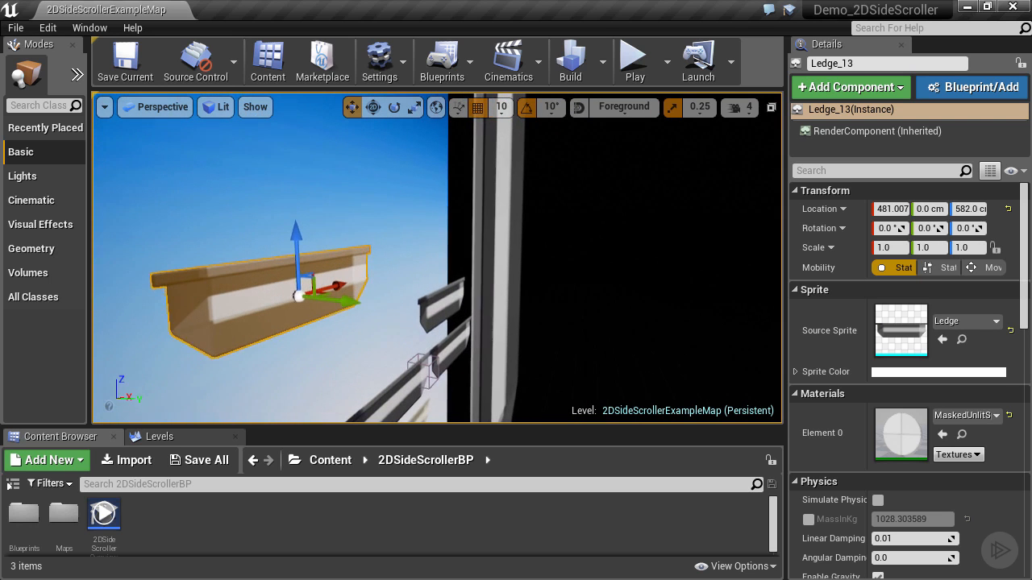
left_click(439, 304)
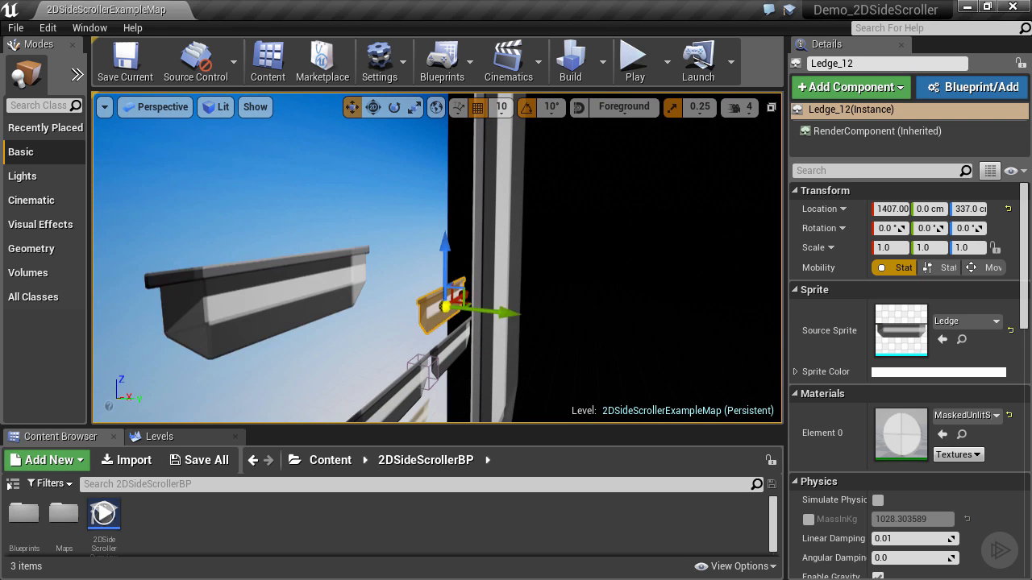
right_click_drag(443, 306, 235, 287)
key("w")
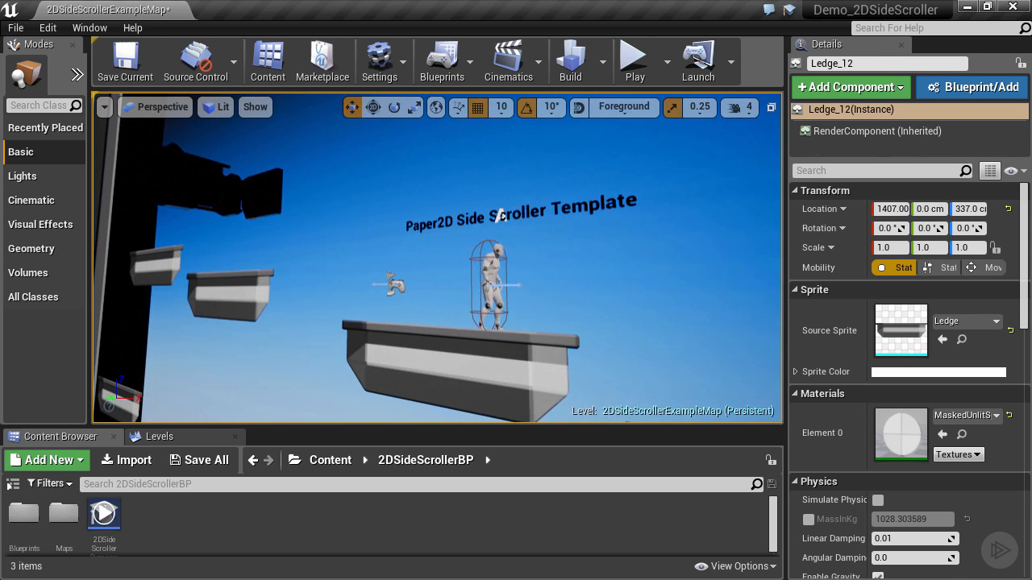
Step: Select the 2DSideScrollerCharacter and examine it and its attached camera relative to the platforms from several angles
left_click(490, 275)
right_click_drag(387, 346, 551, 343)
key("s")
key("w")
key("s")
key("a")
key("w")
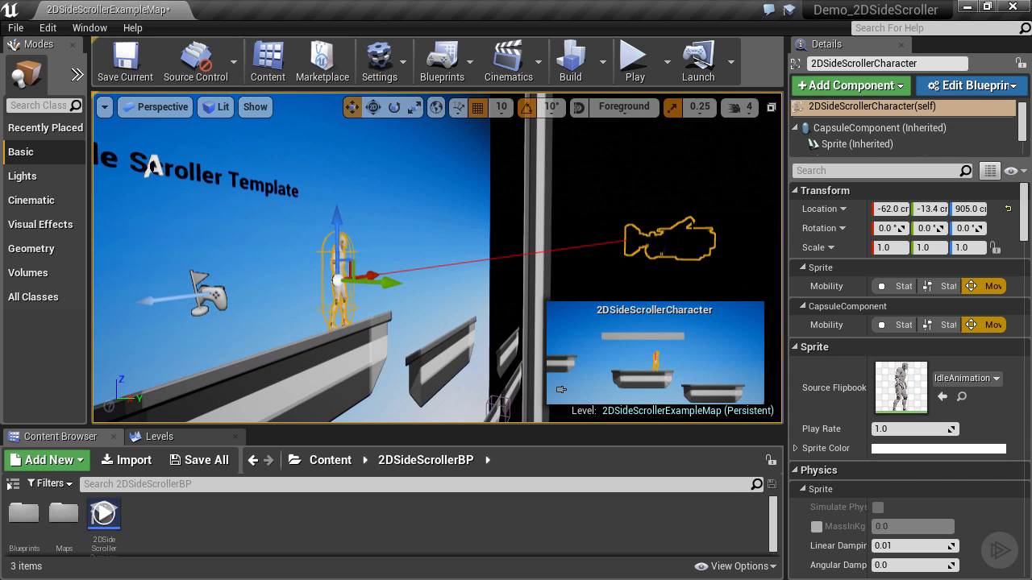
key("s")
right_click_drag(573, 270, 538, 266)
key("w")
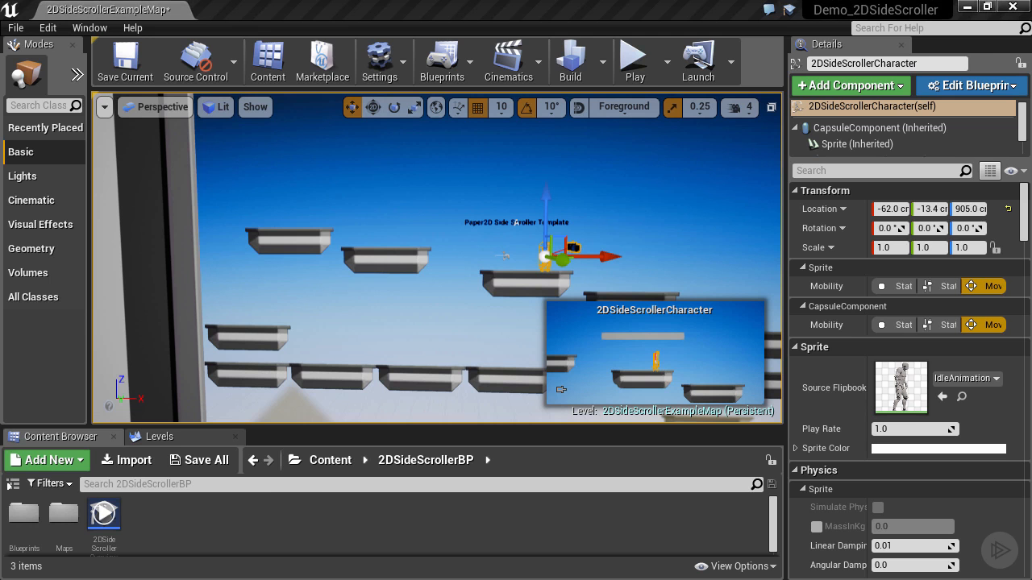
Step: Enlarge the Content Browser, clear the selection in the level and show the assets in Columns view
left_click(281, 421)
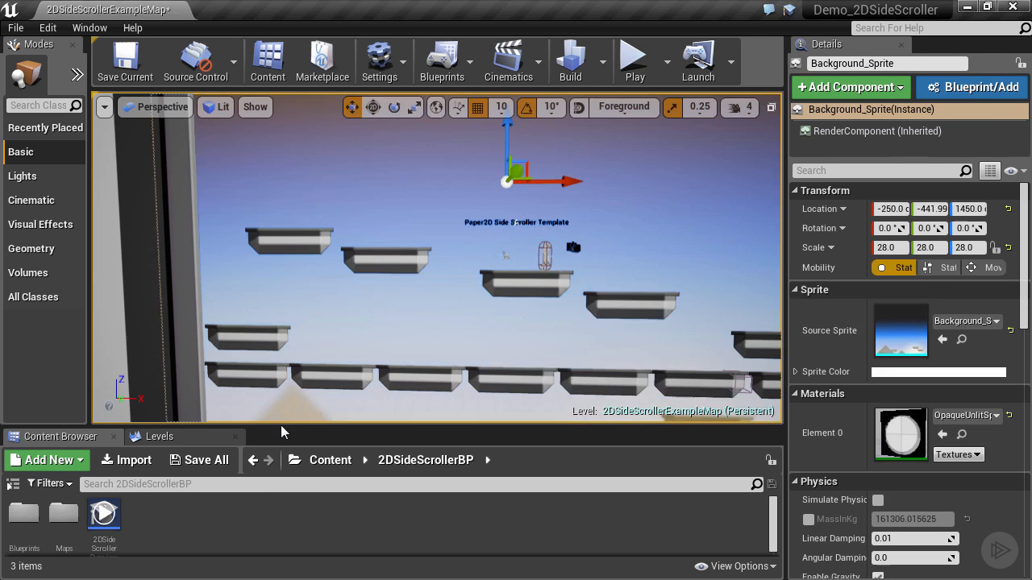
left_click_drag(282, 427, 297, 391)
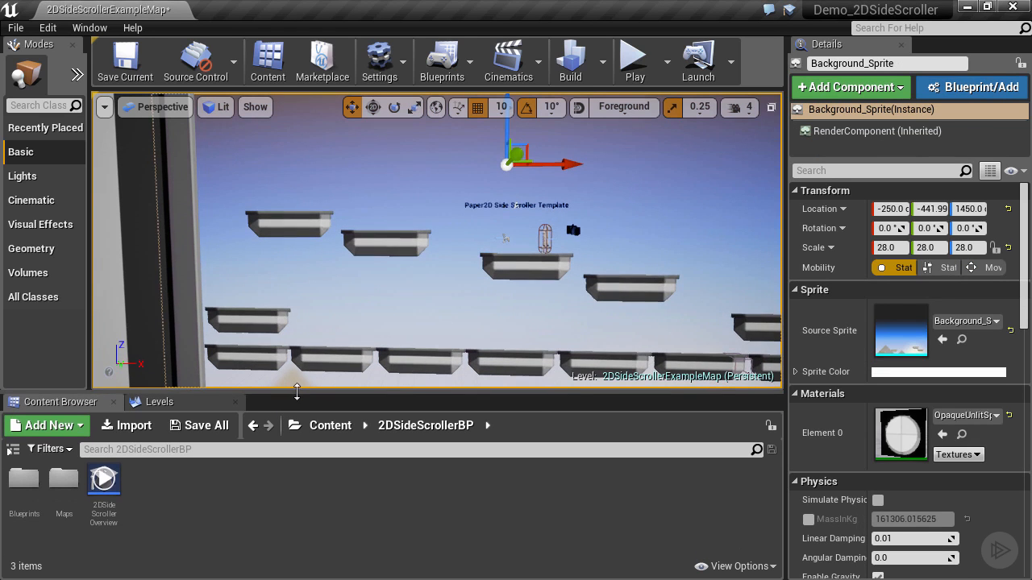
left_click(337, 304)
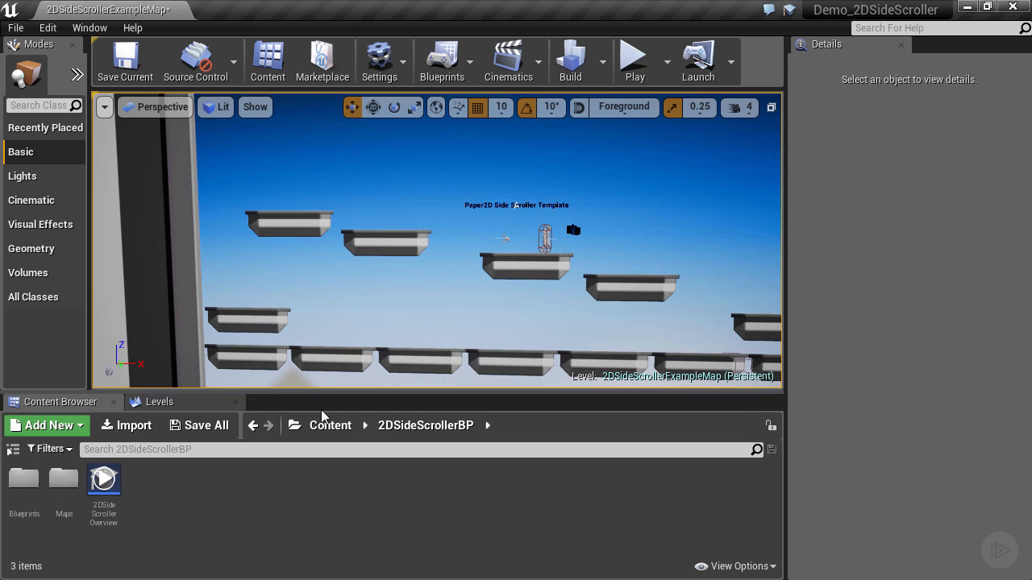
left_click(770, 567)
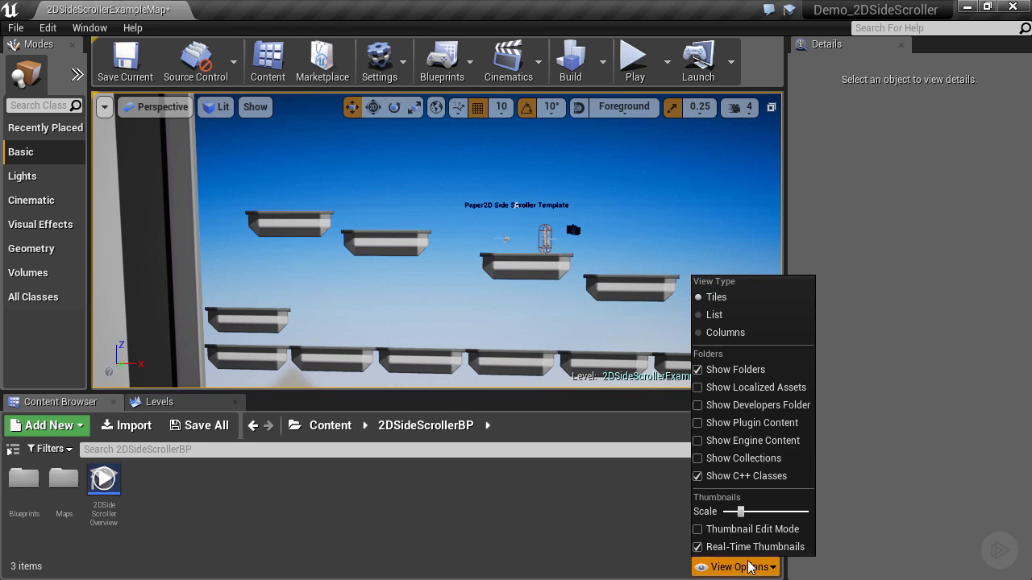
left_click(725, 332)
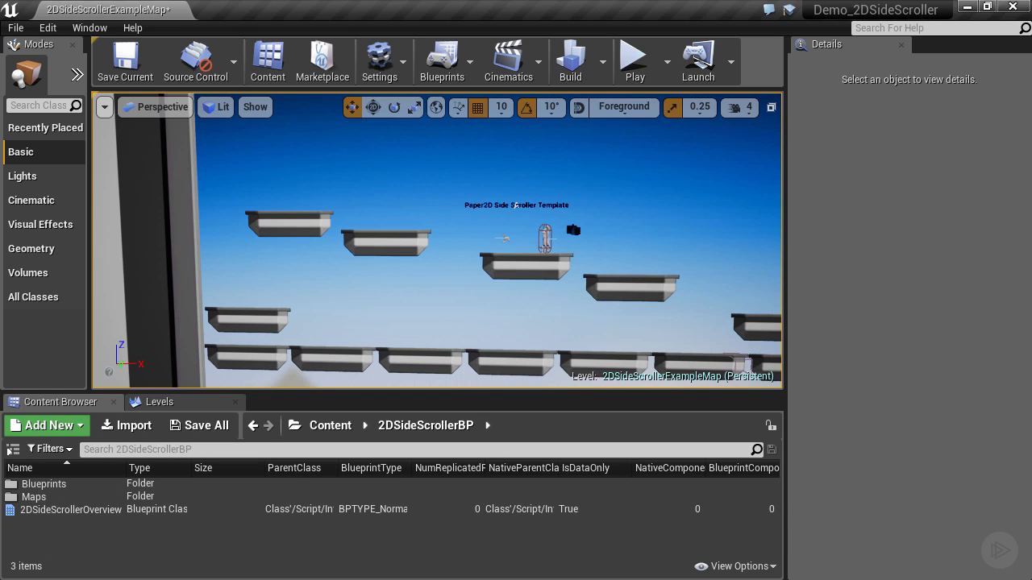
Step: Create a folder named SideScrollerDemo in the project's root Content folder
left_click(313, 426)
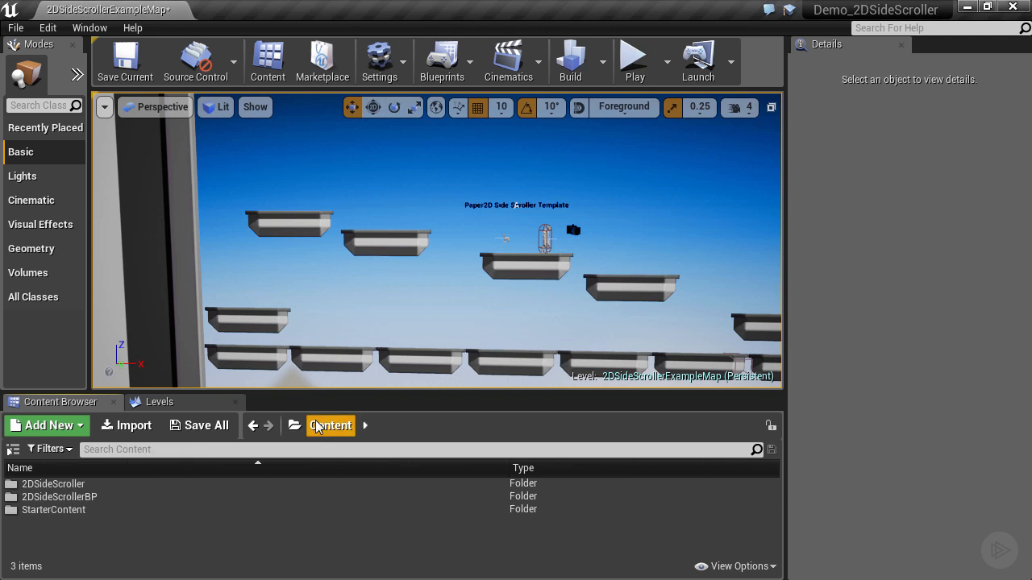
right_click(20, 534)
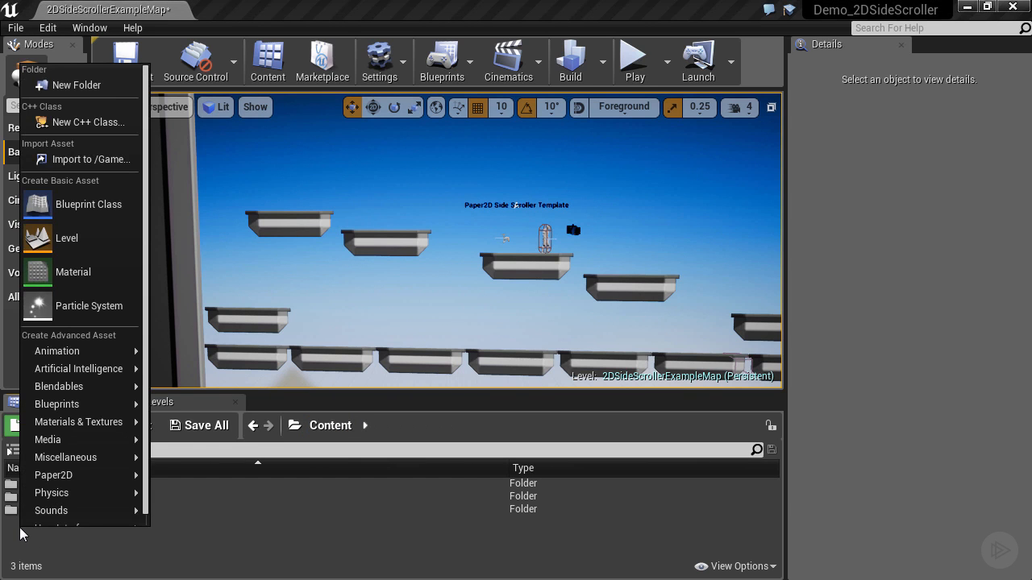
left_click(95, 85)
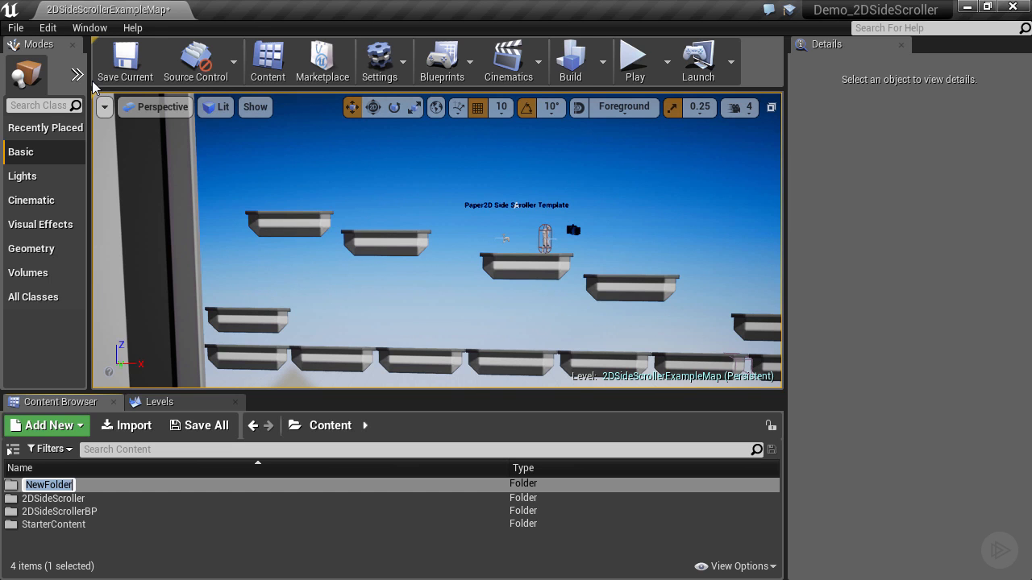
type("SideScro")
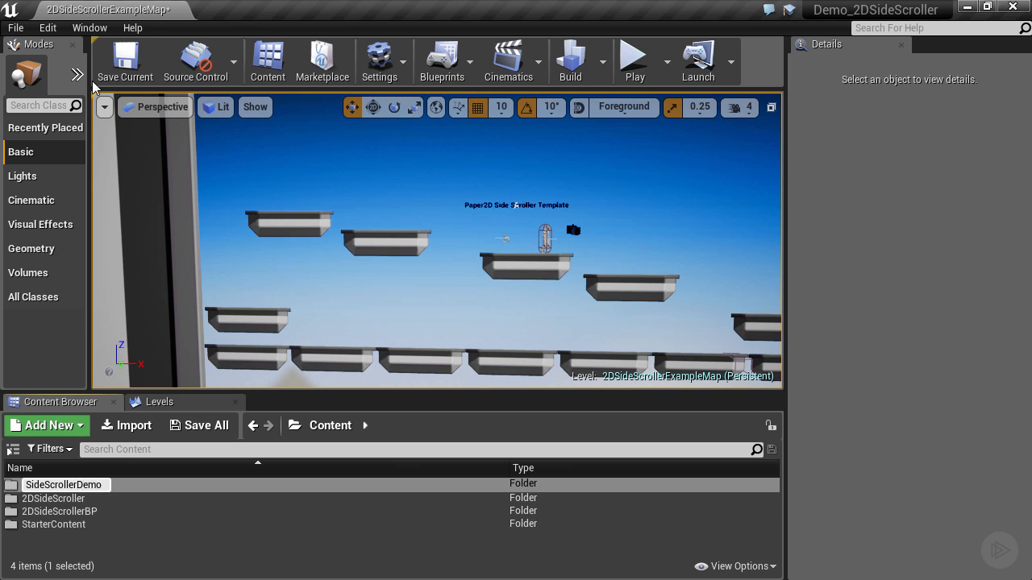
type("llerDemo")
key("Return")
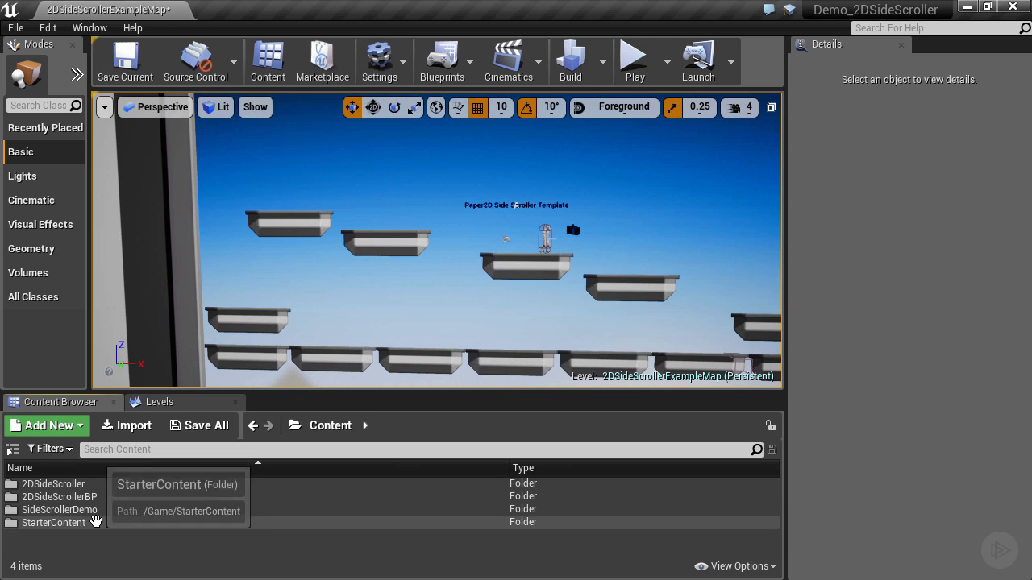
Step: Open the Blueprints folder inside 2DSideScrollerBP and widen the Name column to read the full asset names
double_click(32, 497)
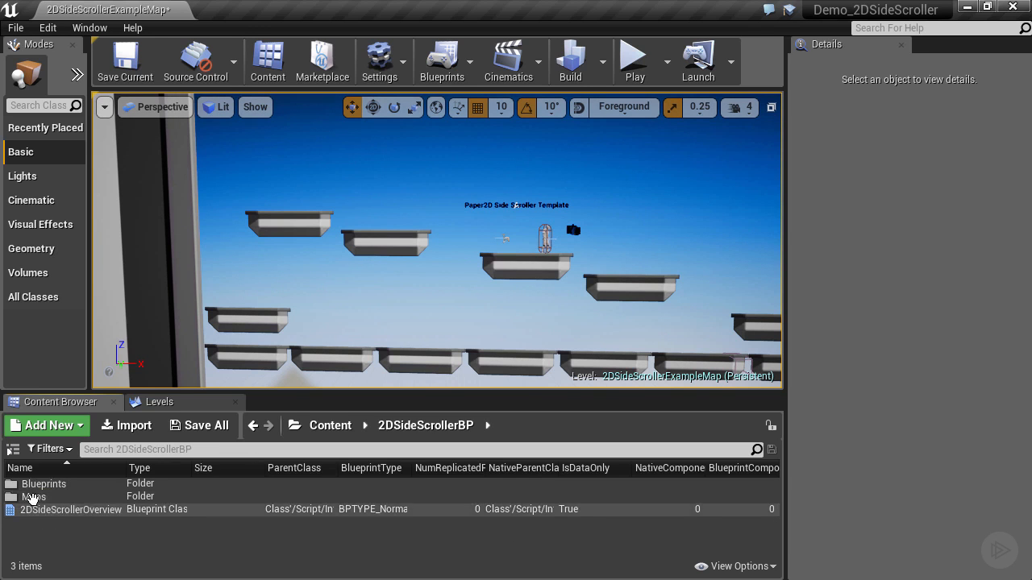
double_click(42, 485)
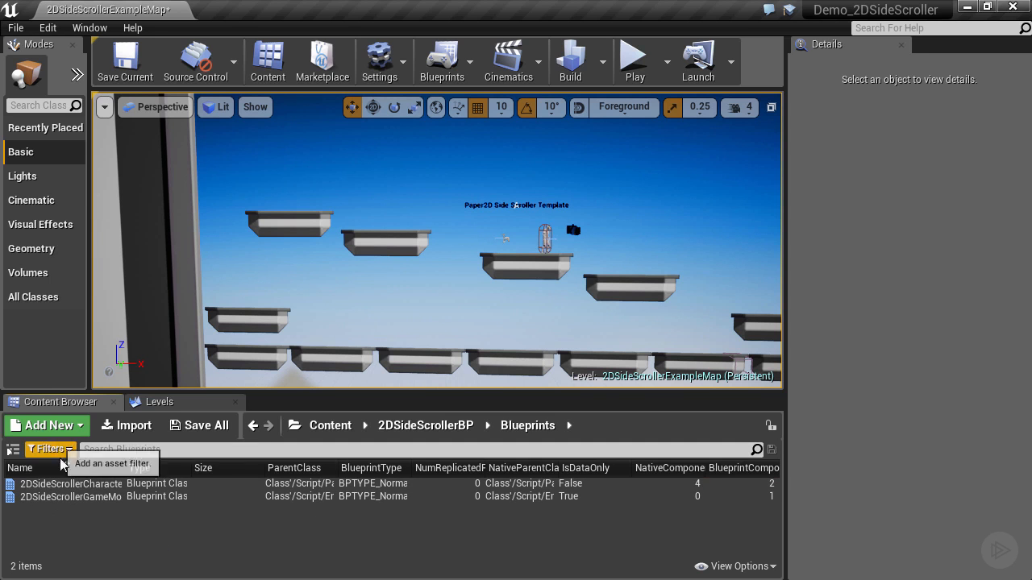
left_click_drag(141, 469, 223, 469)
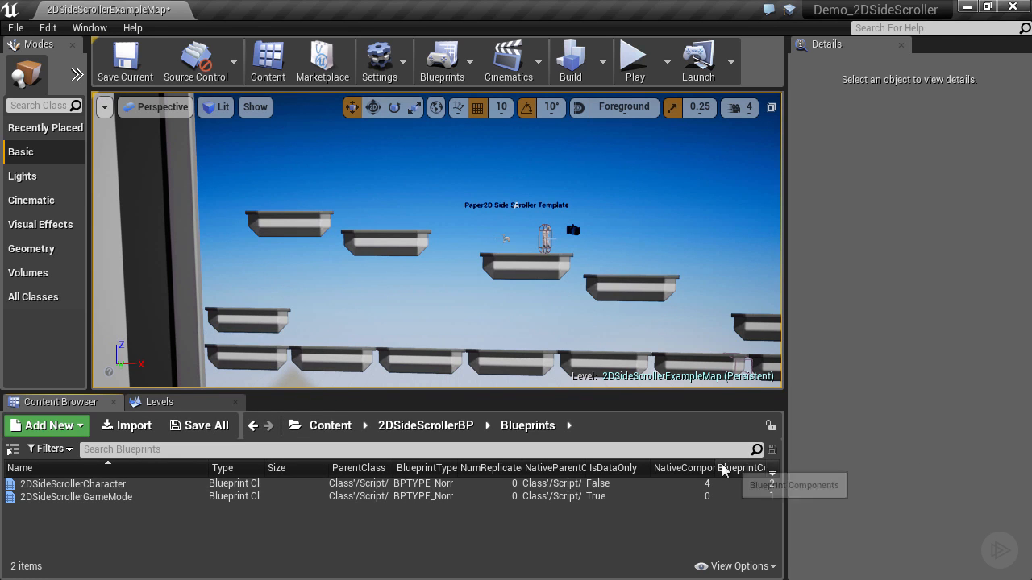
Step: Switch the Content Browser to Tiles view and show its folder tree
left_click(728, 564)
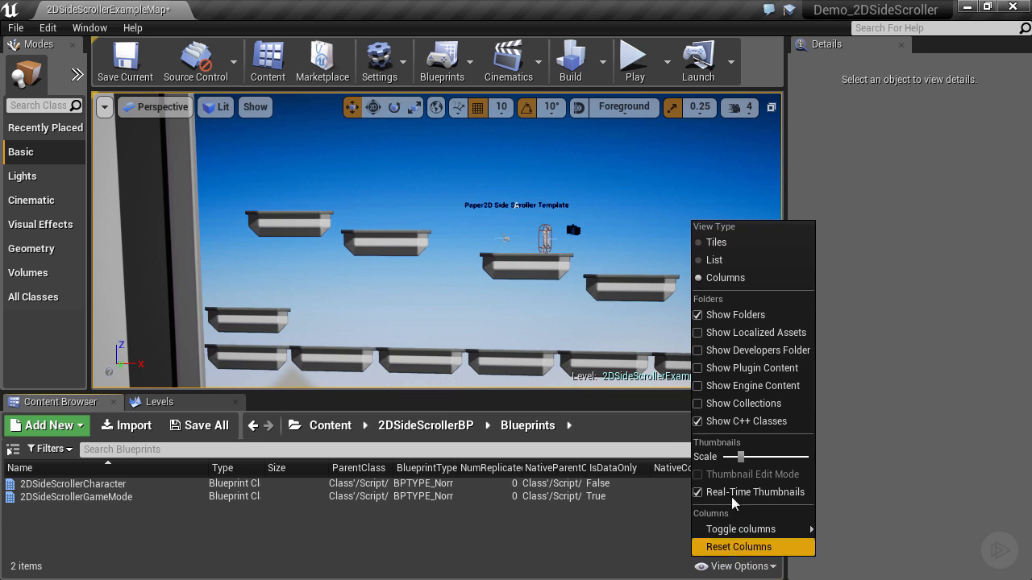
left_click(704, 243)
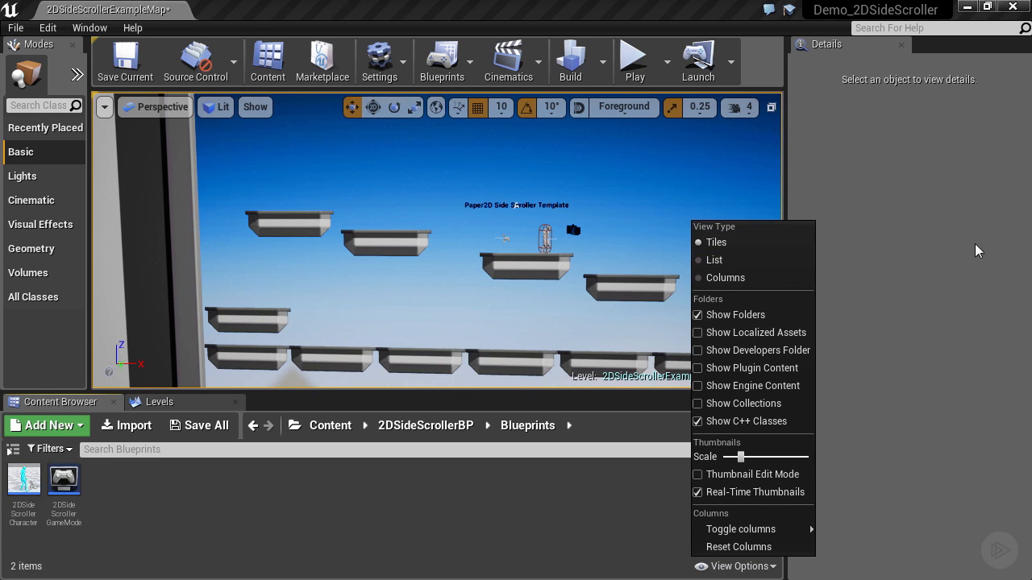
left_click(151, 532)
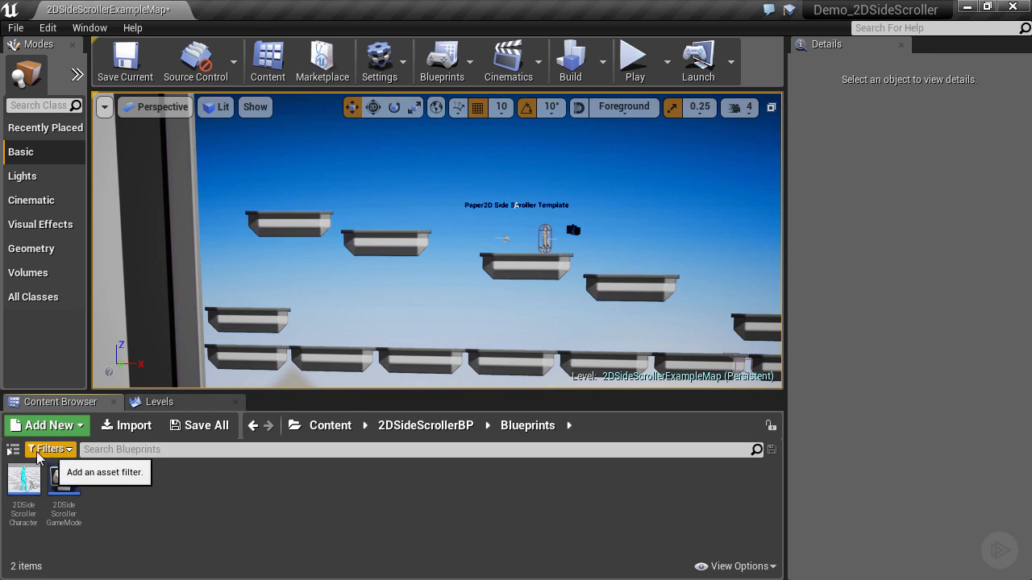
left_click(12, 451)
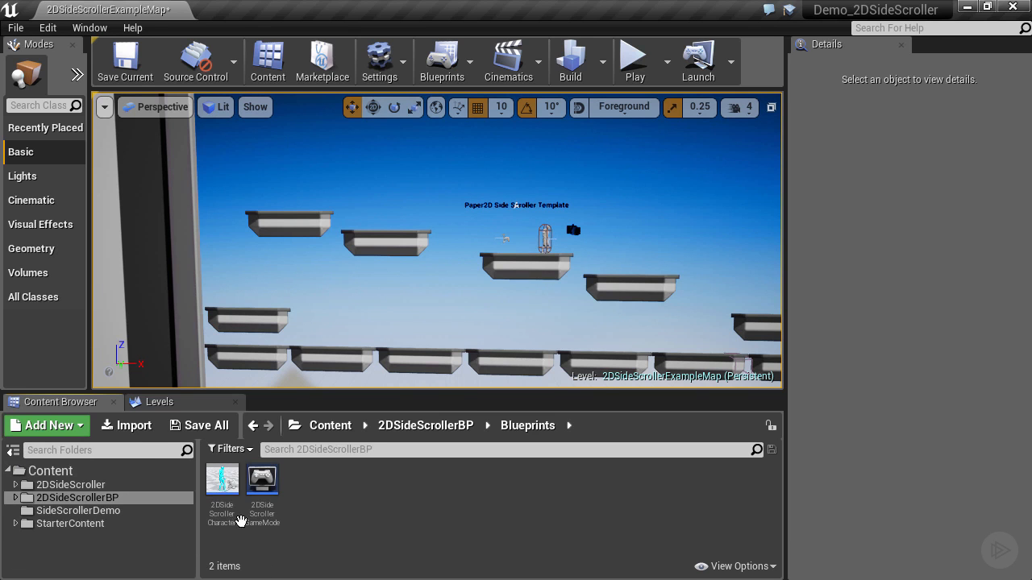
mouse_move(229, 479)
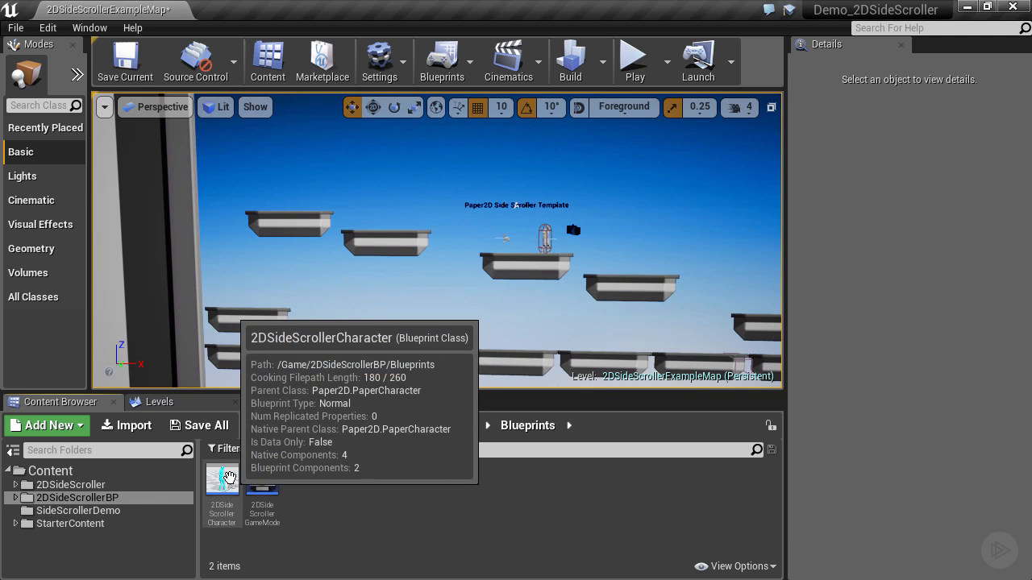
Step: Create a subfolder named BP inside the SideScrollerDemo folder
left_click(50, 512)
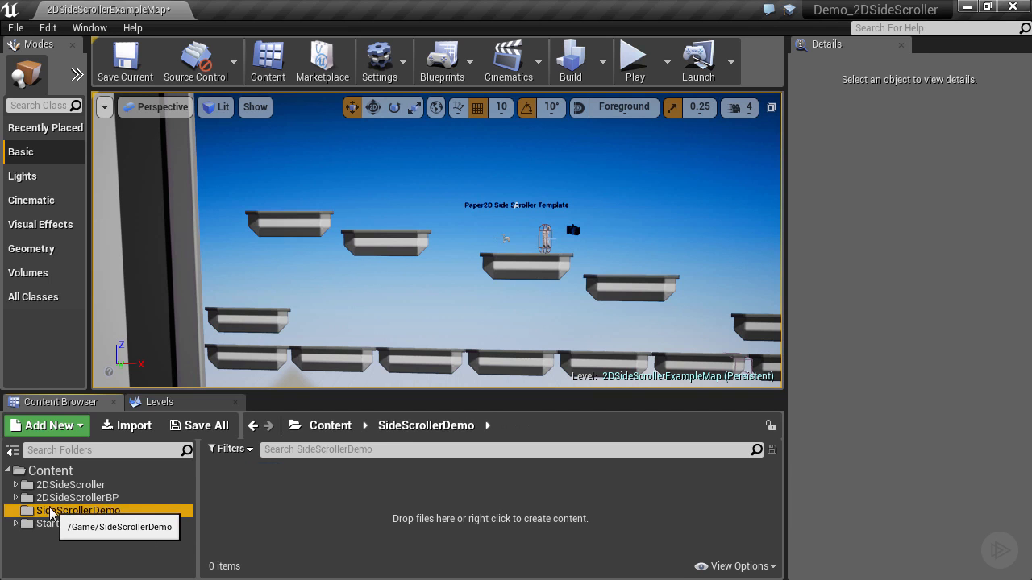
right_click(50, 512)
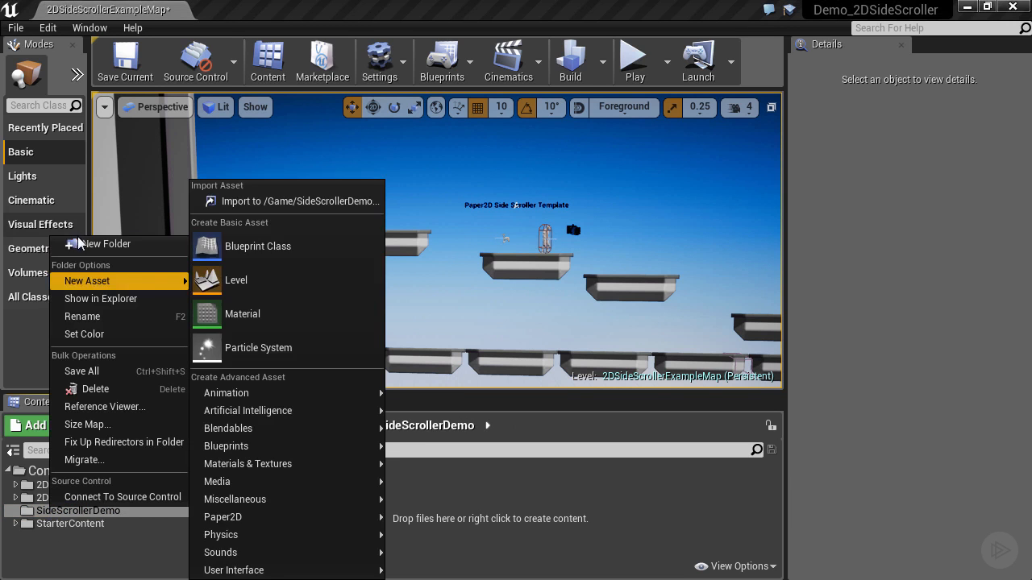
left_click(81, 243)
type("B")
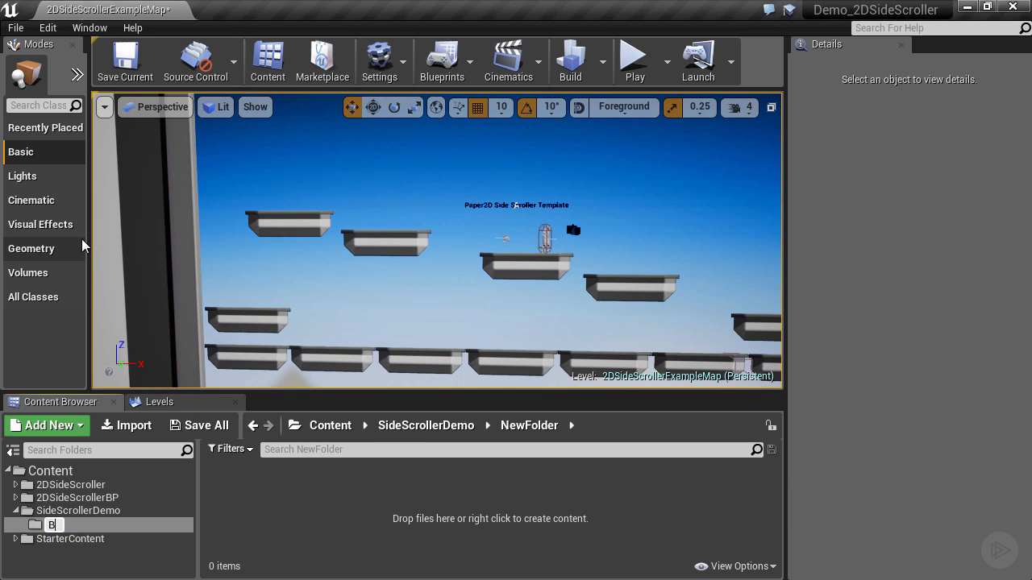
type("P")
key("Return")
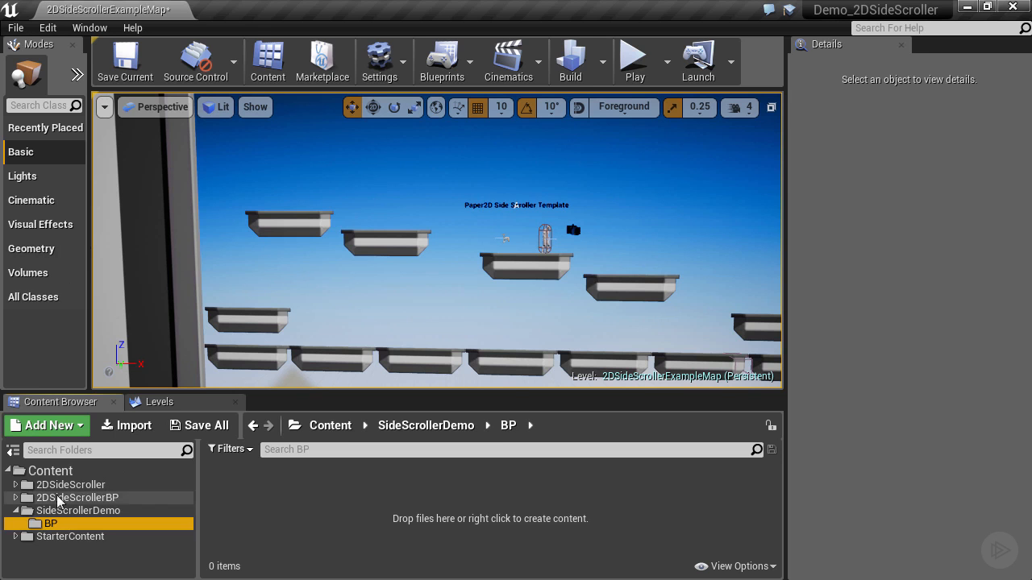
Step: Copy the 2DSideScrollerCharacter and 2DSideScrollerGameMode blueprints from 2DSideScrollerBP/Blueprints into the SideScrollerDemo/BP folder
left_click(16, 485)
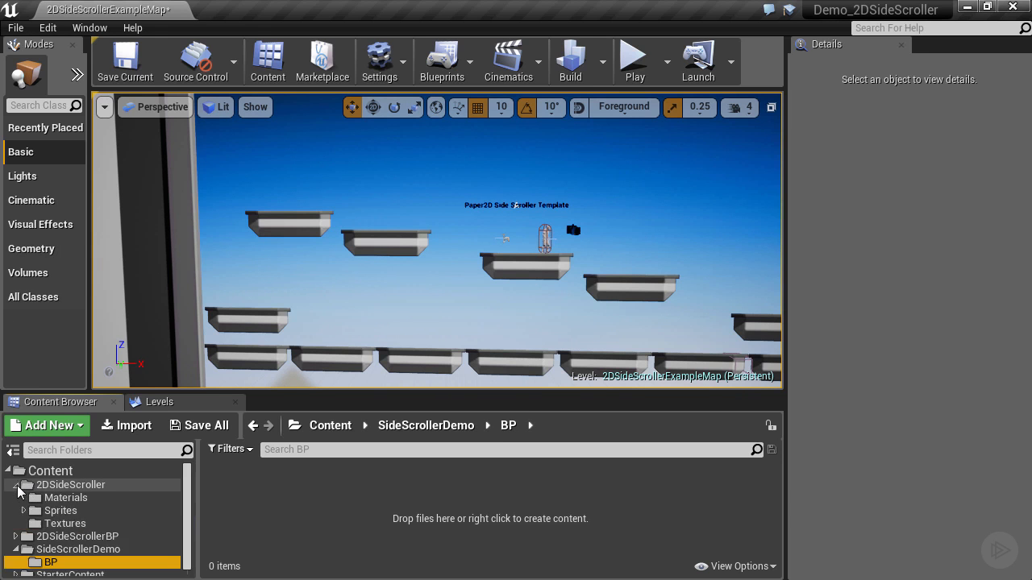
left_click(16, 485)
left_click(72, 497)
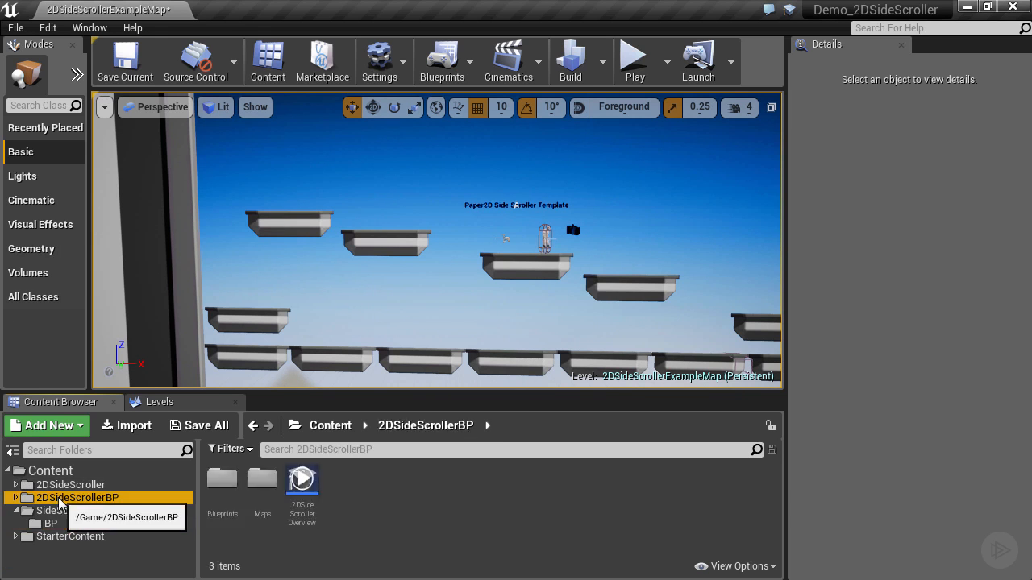
double_click(221, 482)
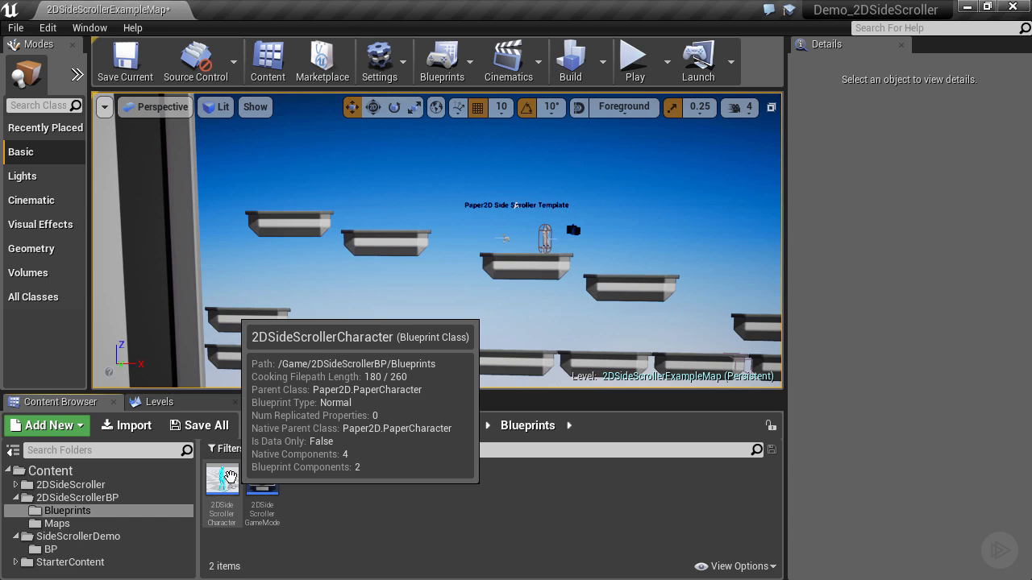
left_click_drag(230, 477, 45, 551)
left_click(63, 524)
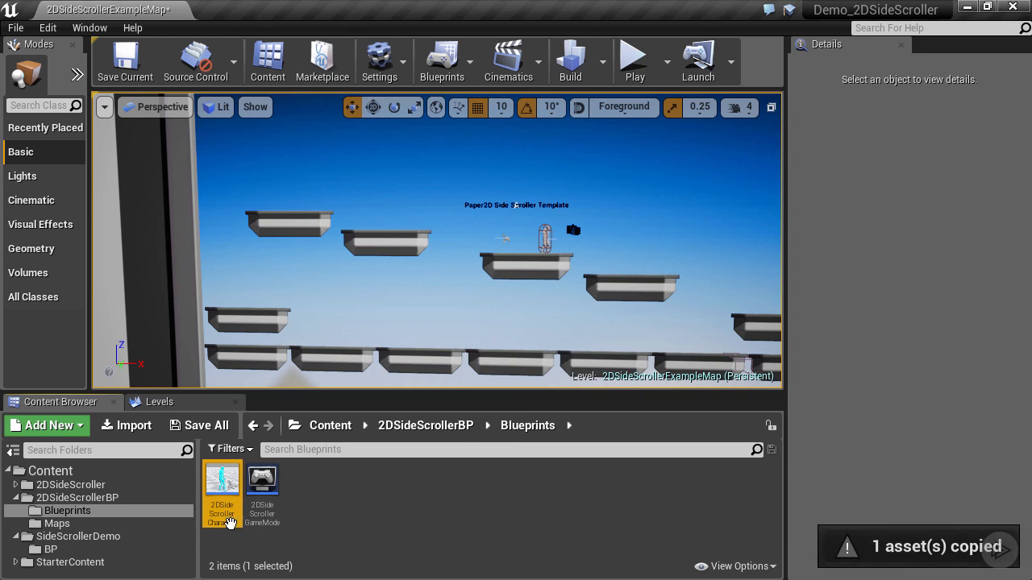
left_click_drag(262, 488, 47, 551)
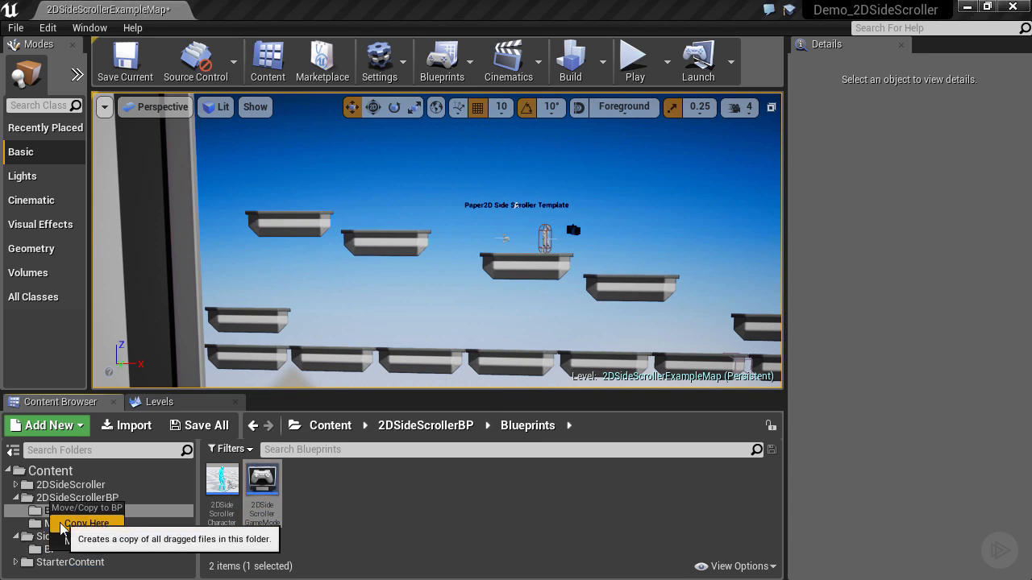
left_click(81, 524)
Step: Rename the copied character blueprint in SideScrollerDemo/BP as PlayerCharacter
left_click(50, 549)
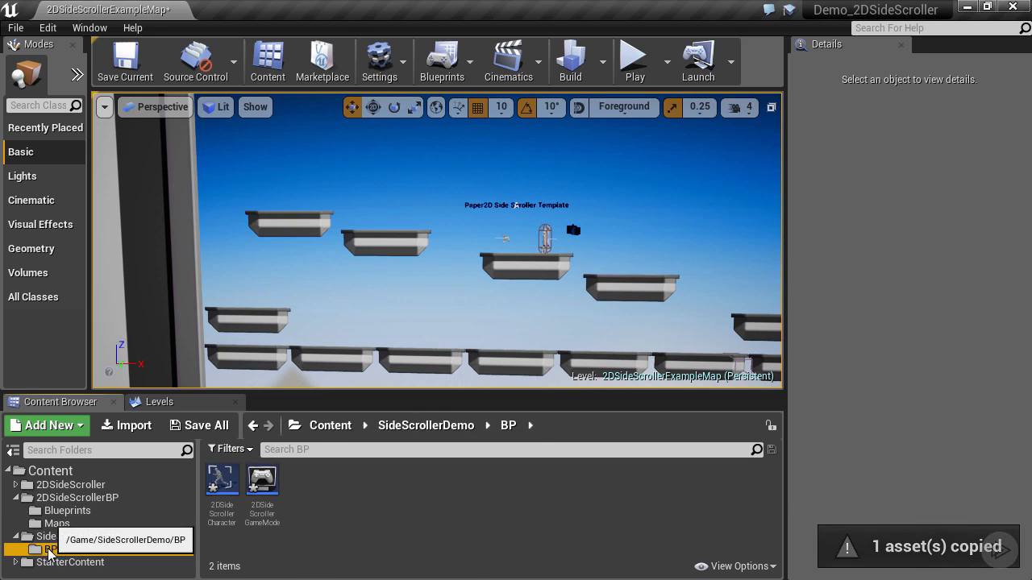
left_click(231, 510)
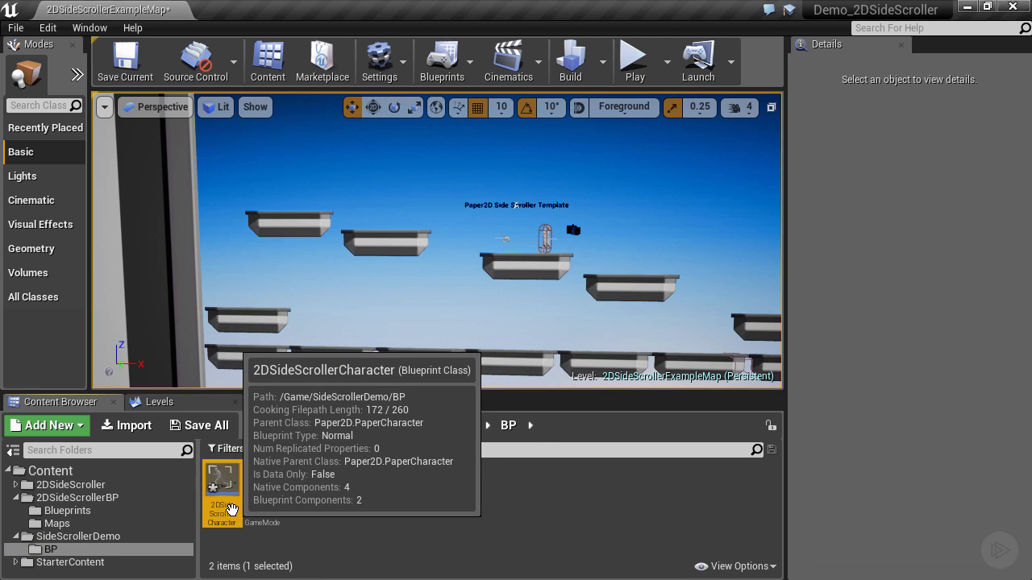
left_click(231, 509)
left_click(241, 513)
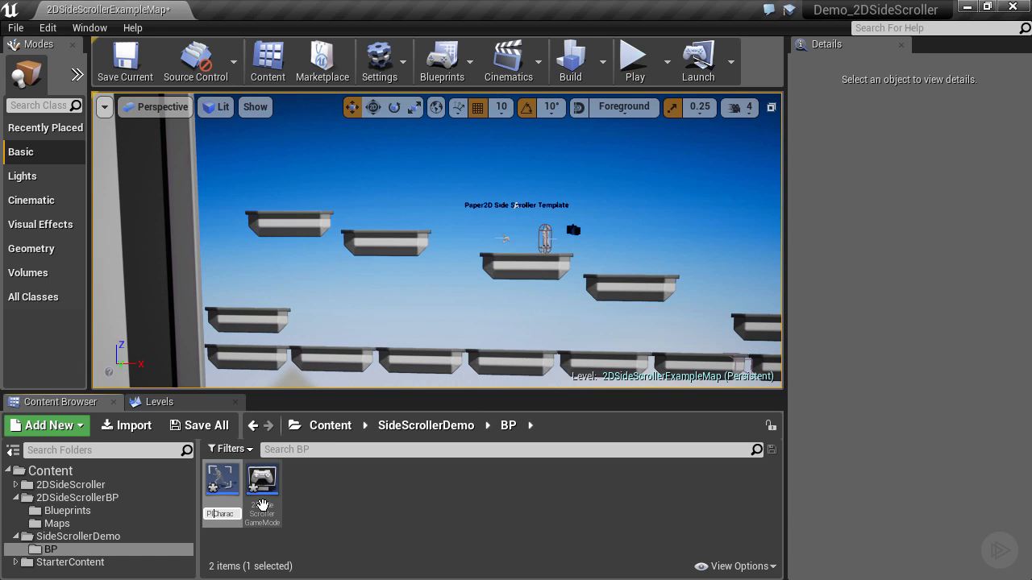
left_click(262, 505)
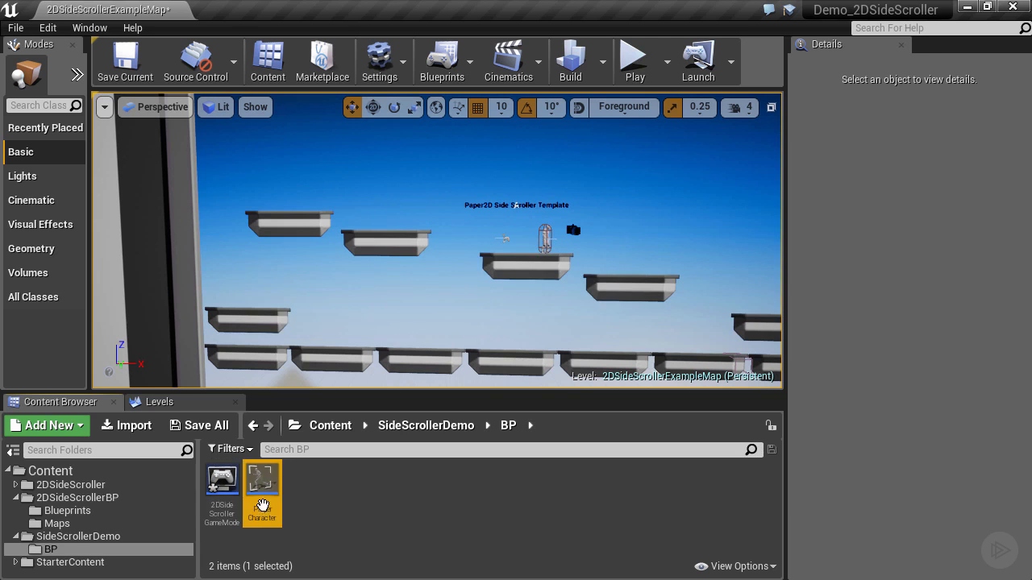
Step: Rename the copied game mode blueprint in SideScrollerDemo/BP as Demo2DSideScrollerGameMode
right_click(224, 512)
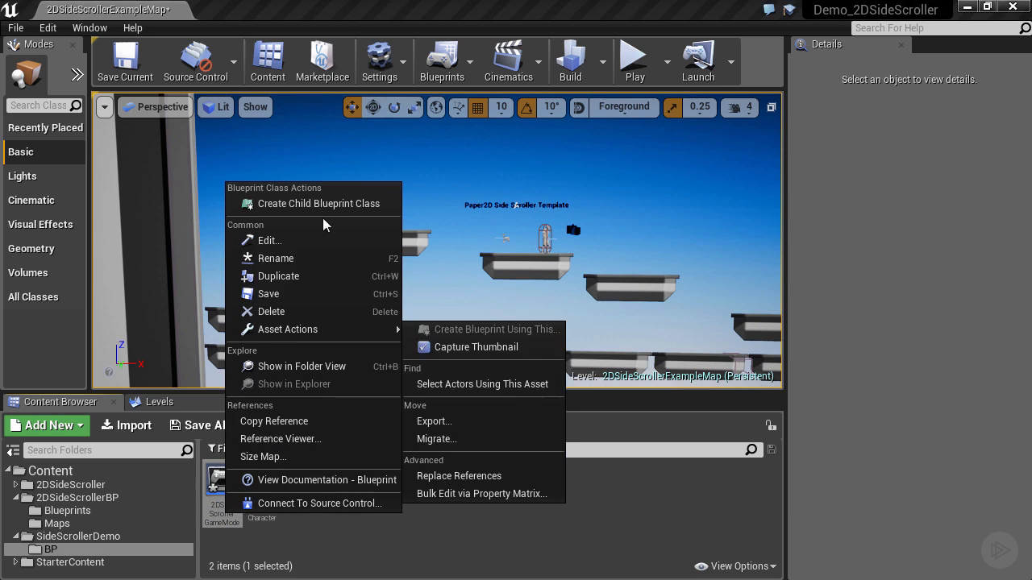
left_click(296, 262)
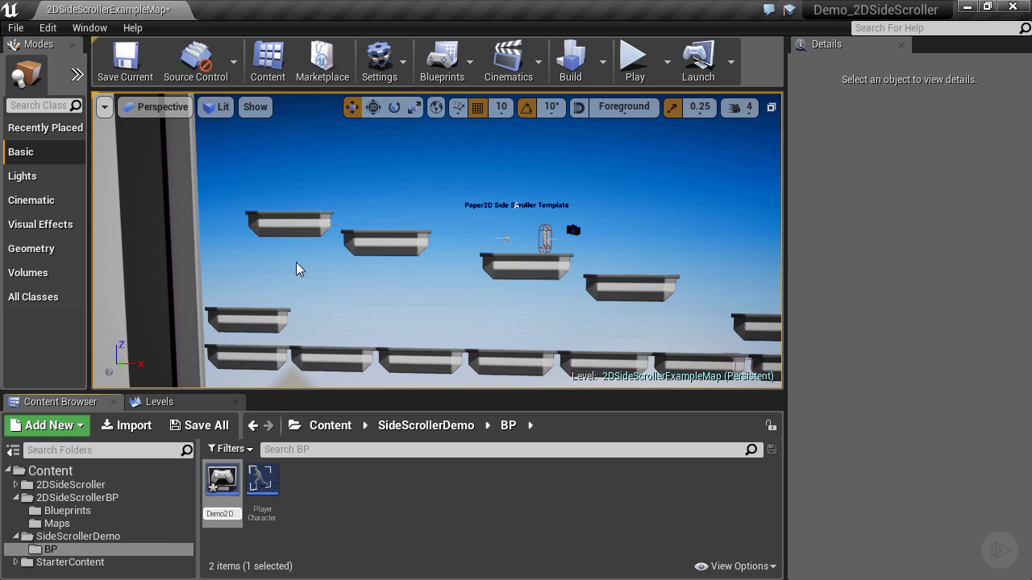
key("Return")
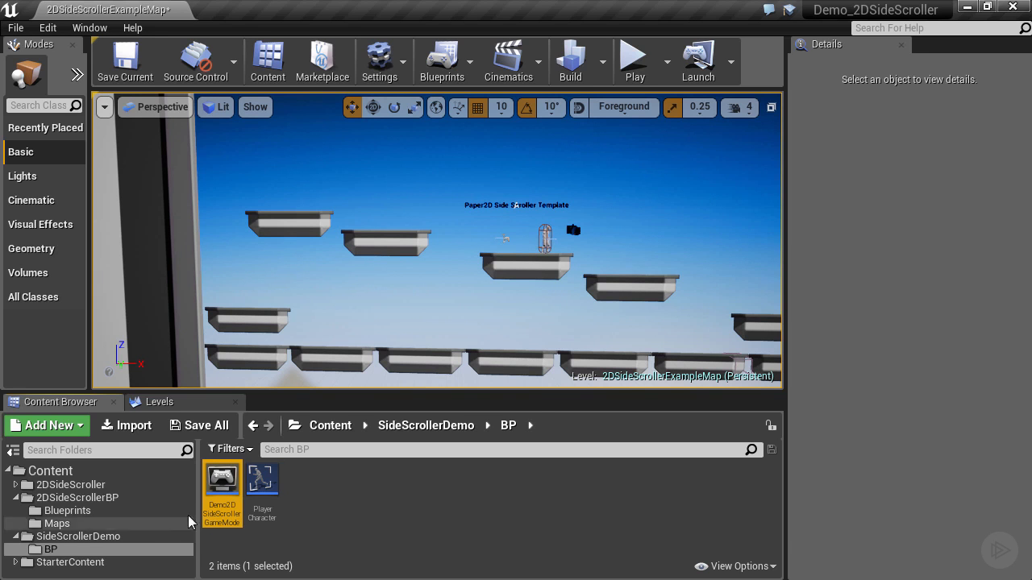
mouse_move(230, 505)
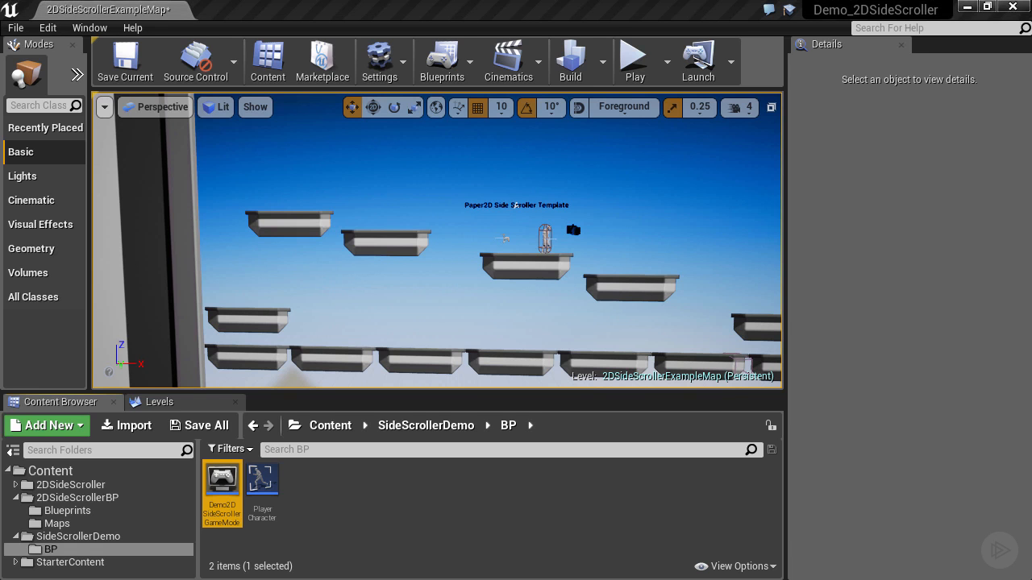
Step: Create a second subfolder named Maps inside the SideScrollerDemo folder
left_click(52, 537)
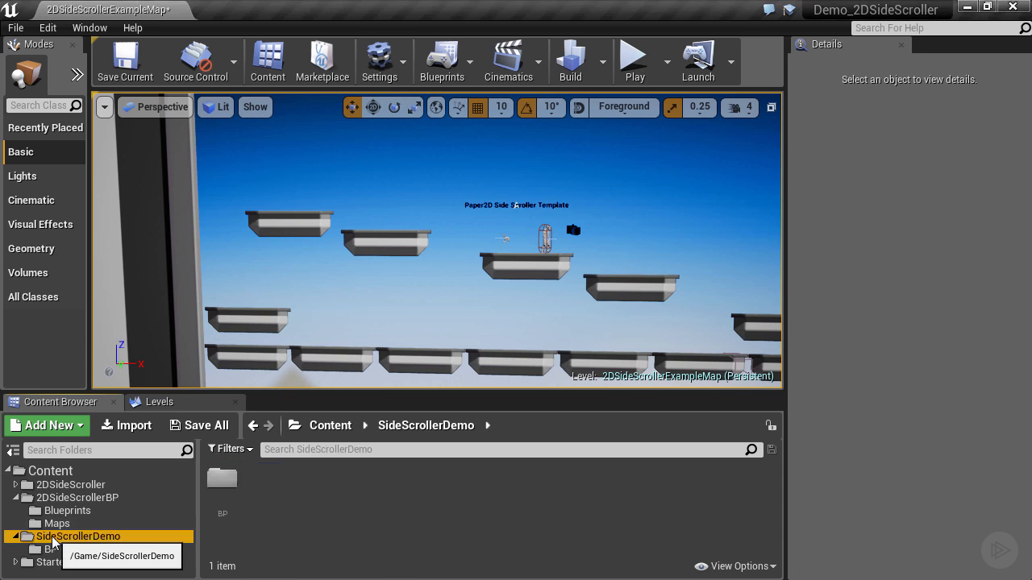
right_click(52, 538)
left_click(94, 275)
type("Maos")
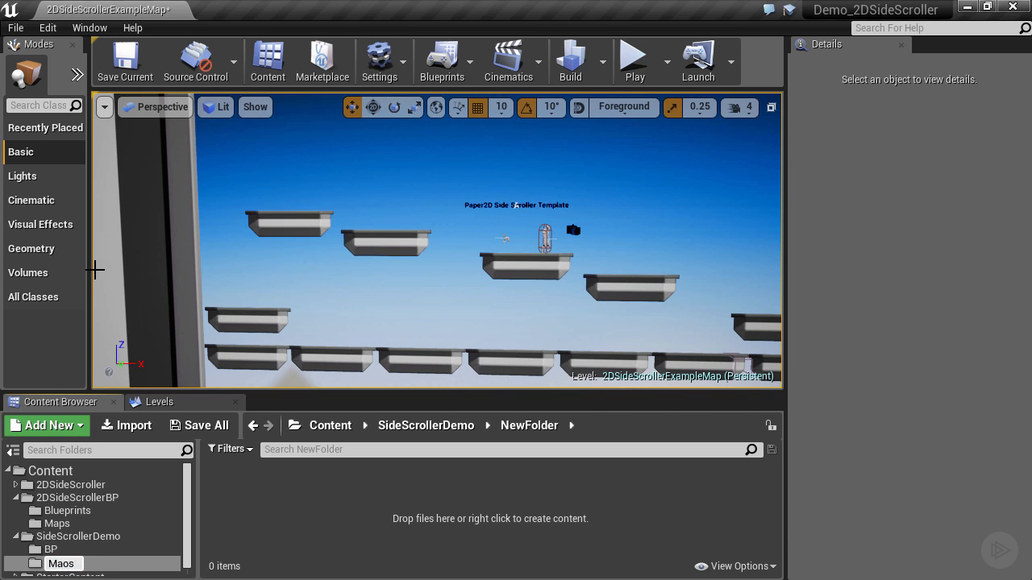
type("s")
key("Return")
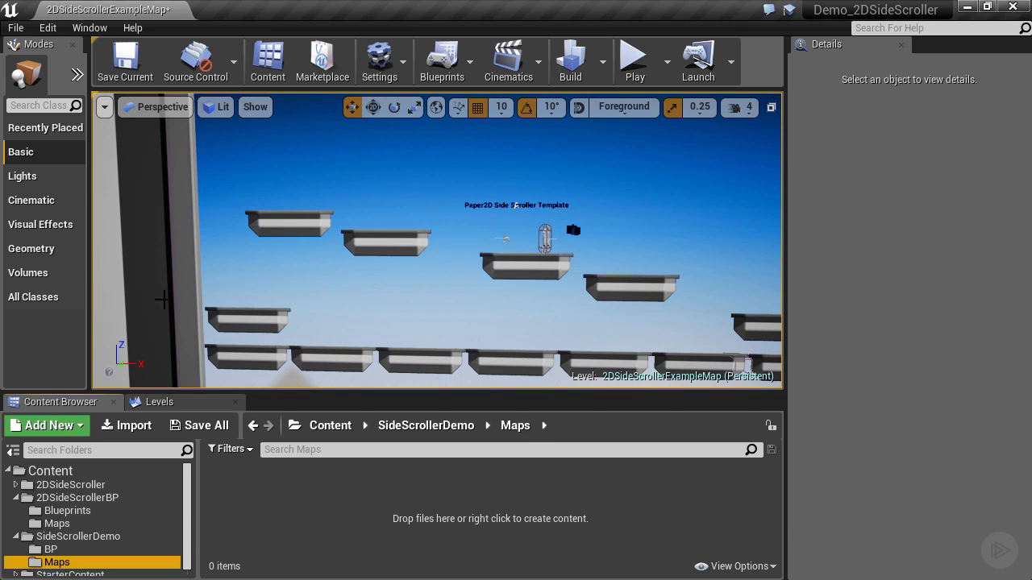
right_click(247, 525)
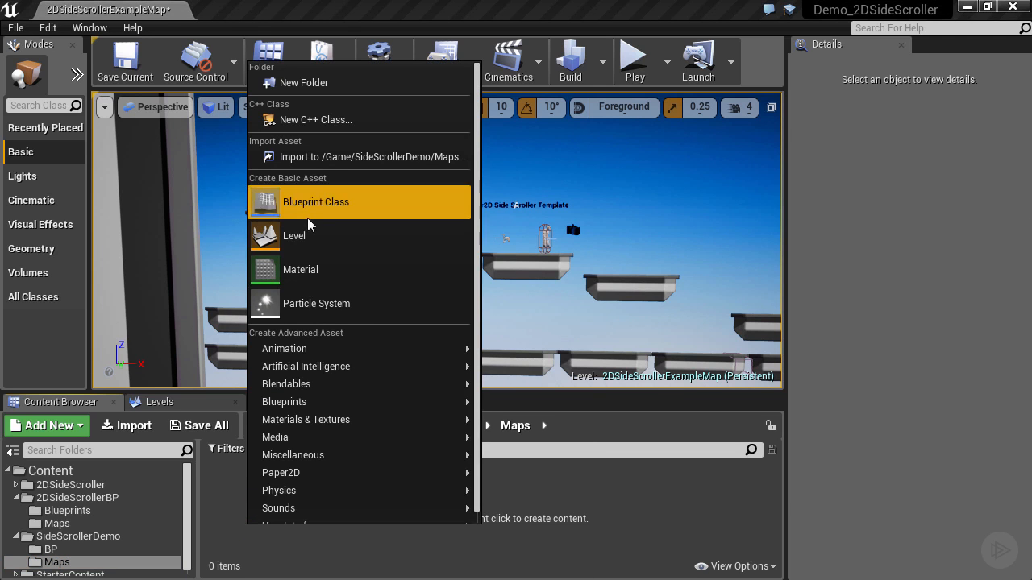
left_click(302, 233)
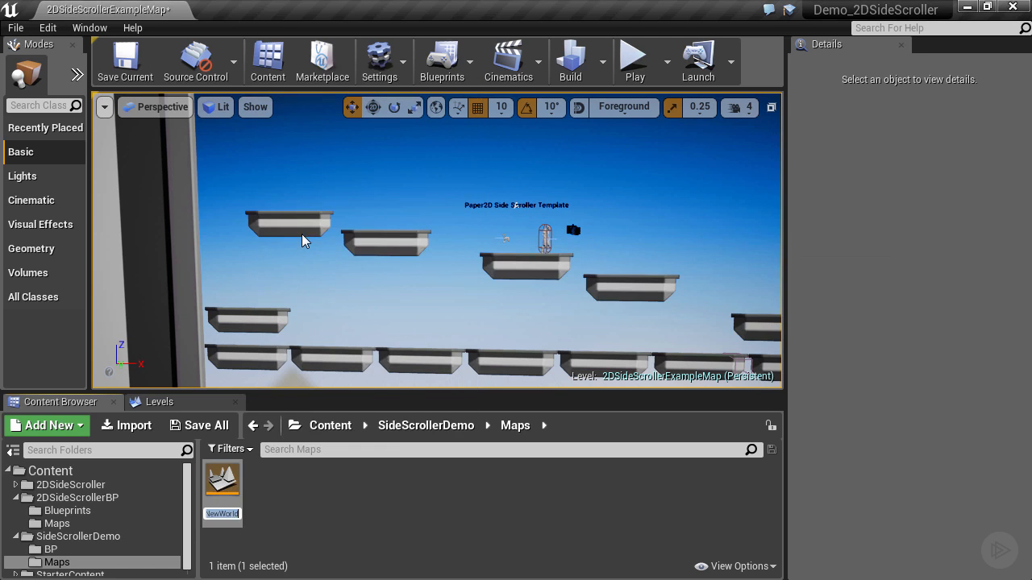
right_click(224, 481)
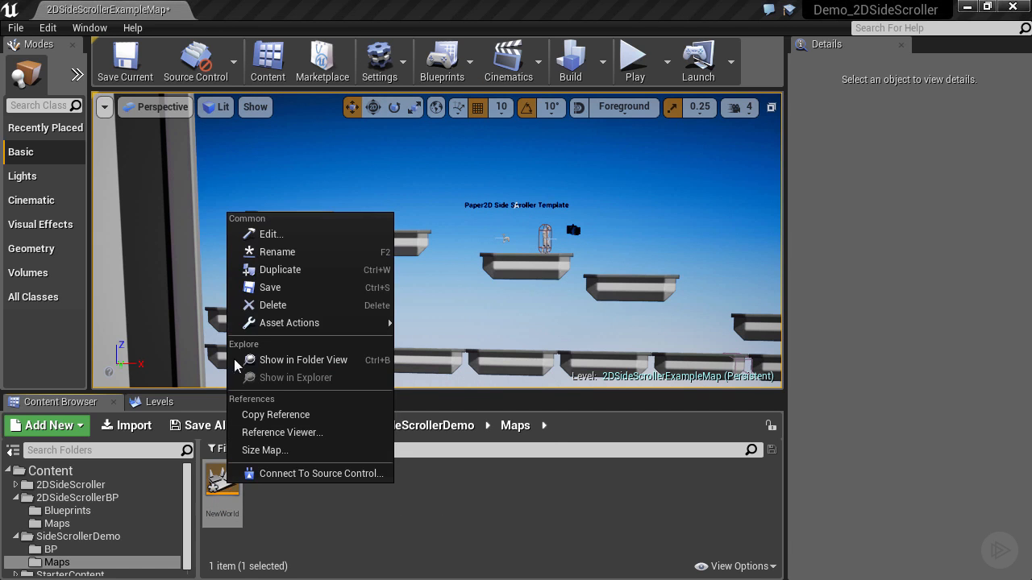
left_click(262, 306)
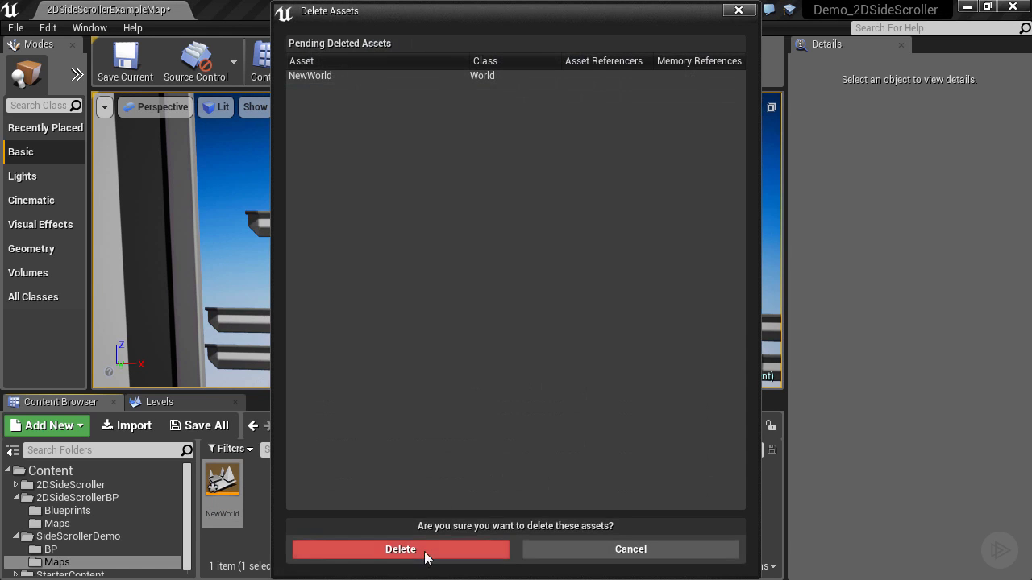
left_click(424, 553)
Step: Create a new level from the Default template without saving the changes to 2DSideScrollerExampleMap
left_click(14, 29)
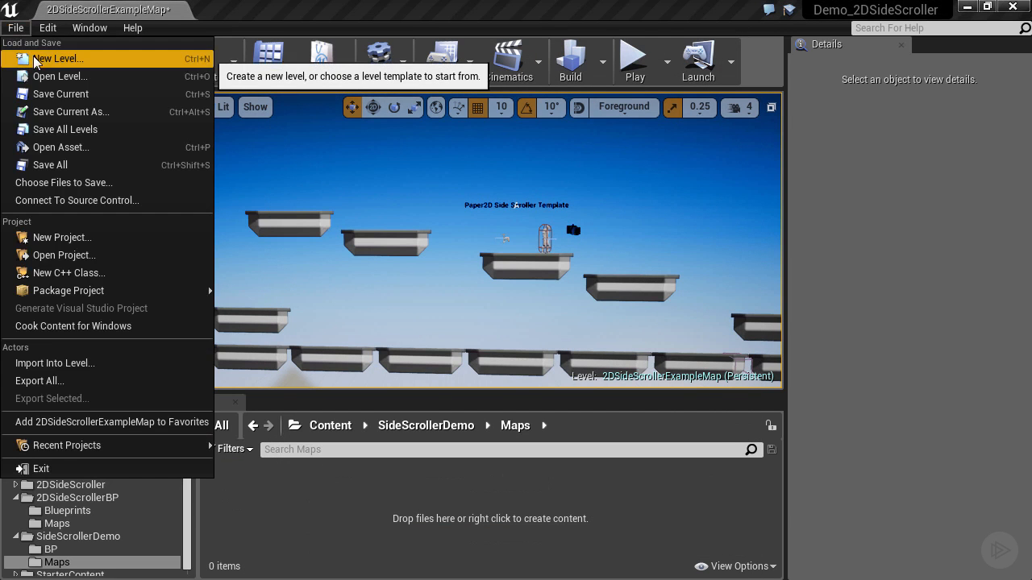
left_click(45, 59)
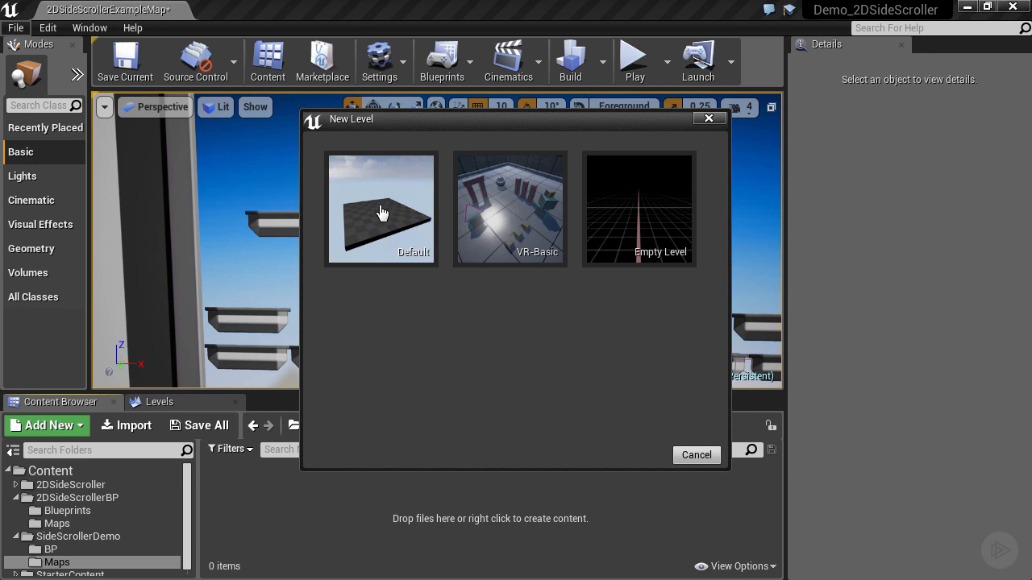
left_click(382, 213)
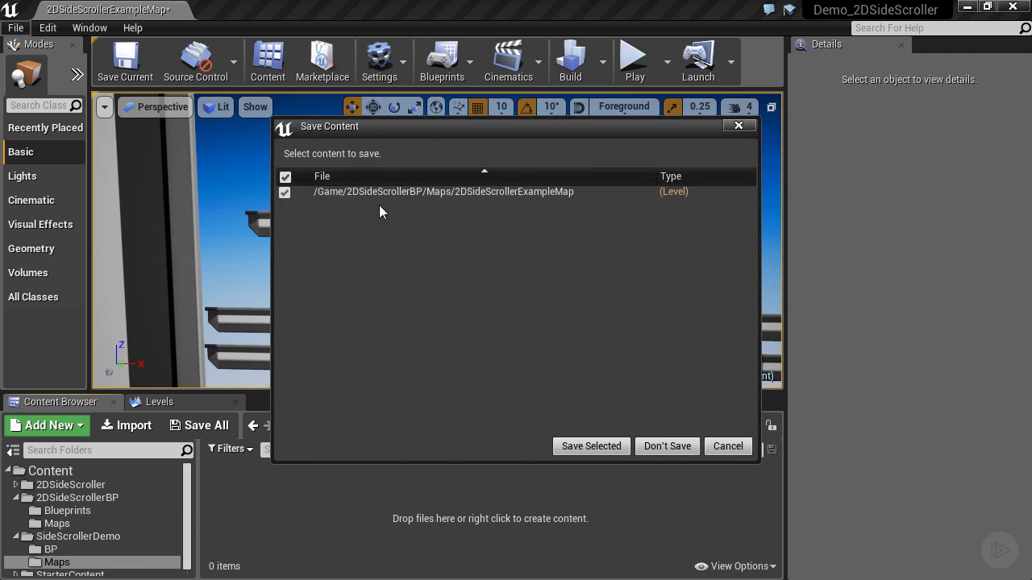
left_click(663, 448)
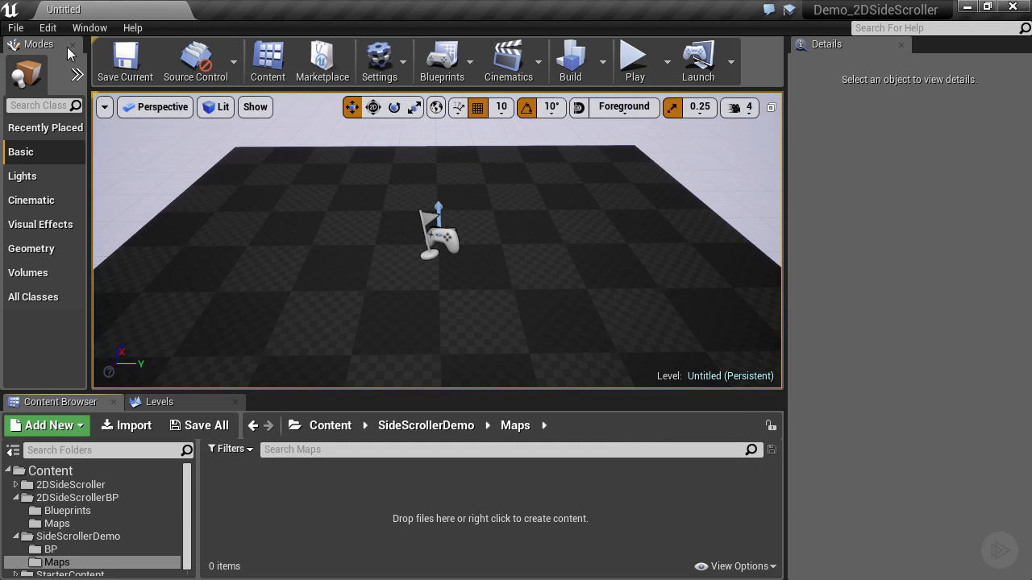
Step: Try to save the new level as DemoMap in the SideScrollerDemo/Maps folder
left_click(15, 27)
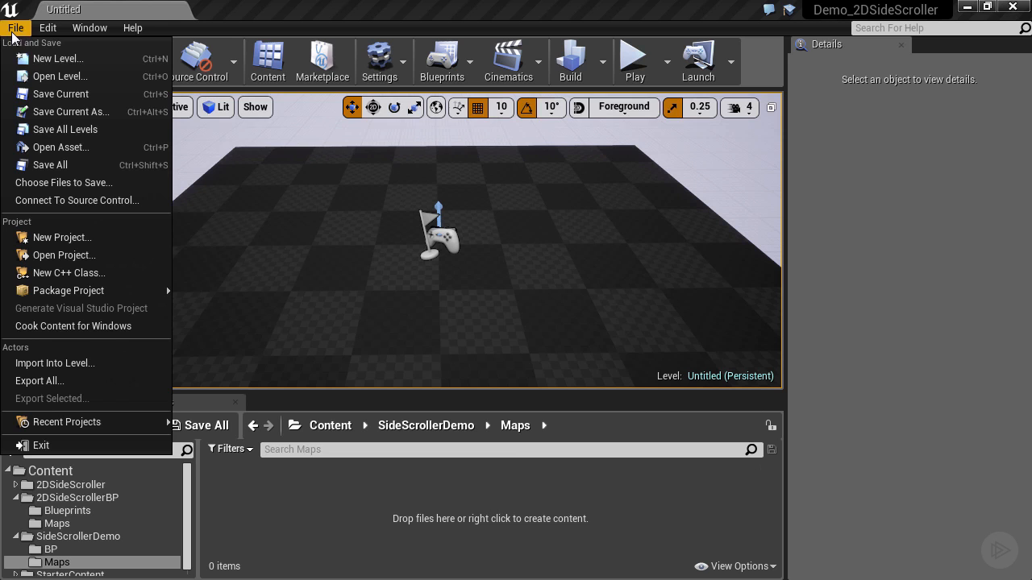
left_click(61, 113)
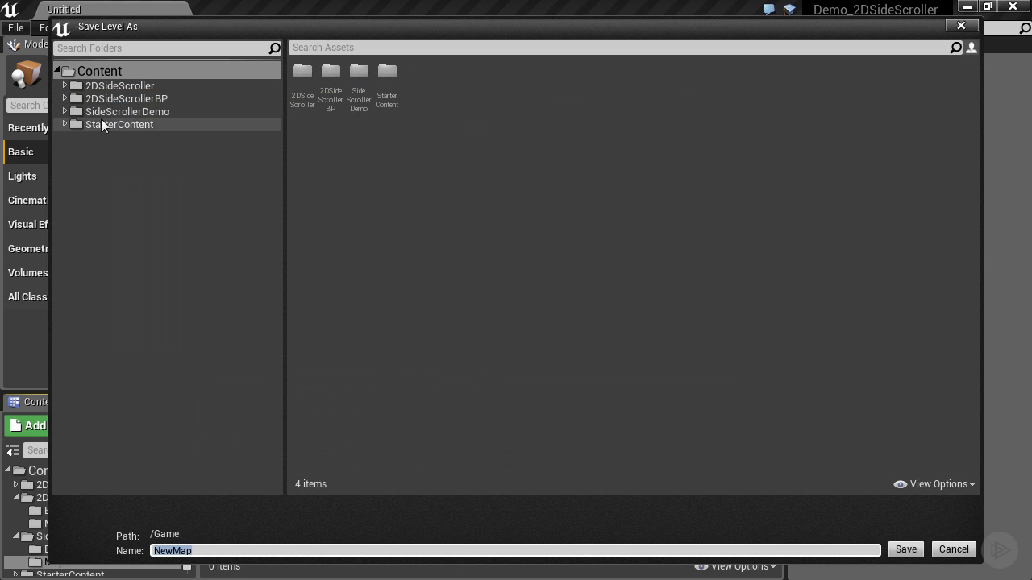
left_click(105, 112)
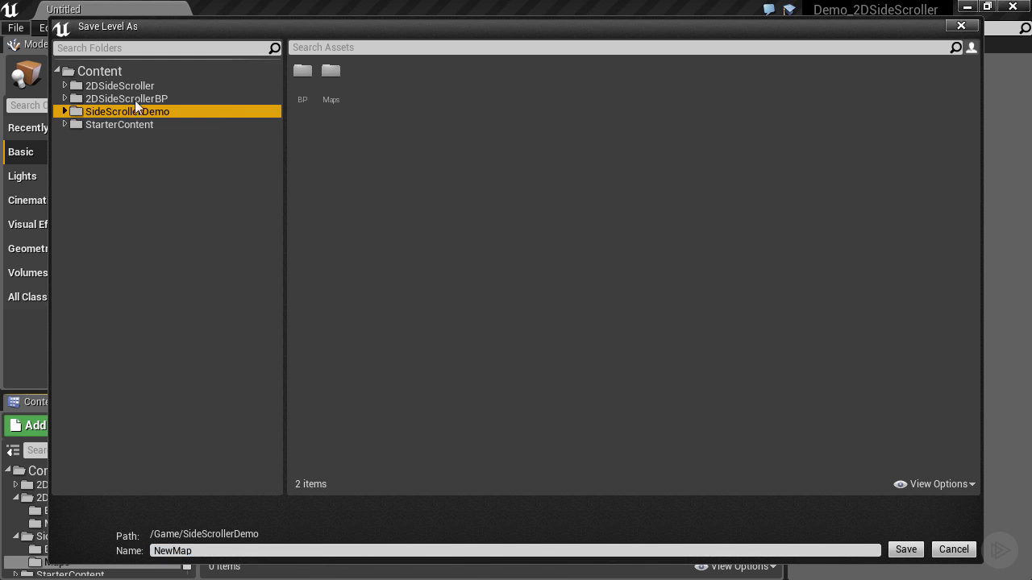
double_click(333, 71)
left_click(208, 551)
double_click(294, 554)
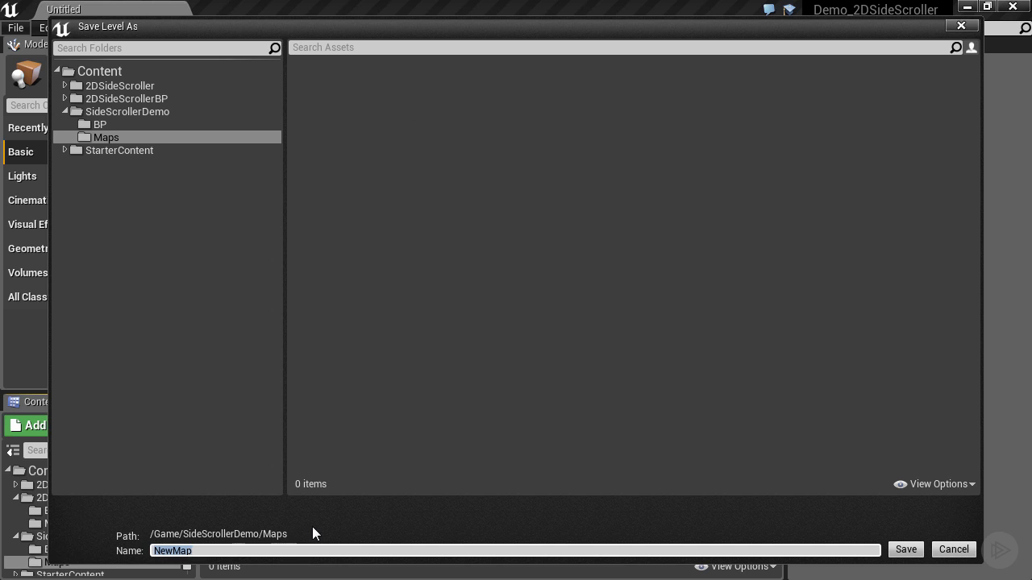
type("DemoMap")
left_click(905, 550)
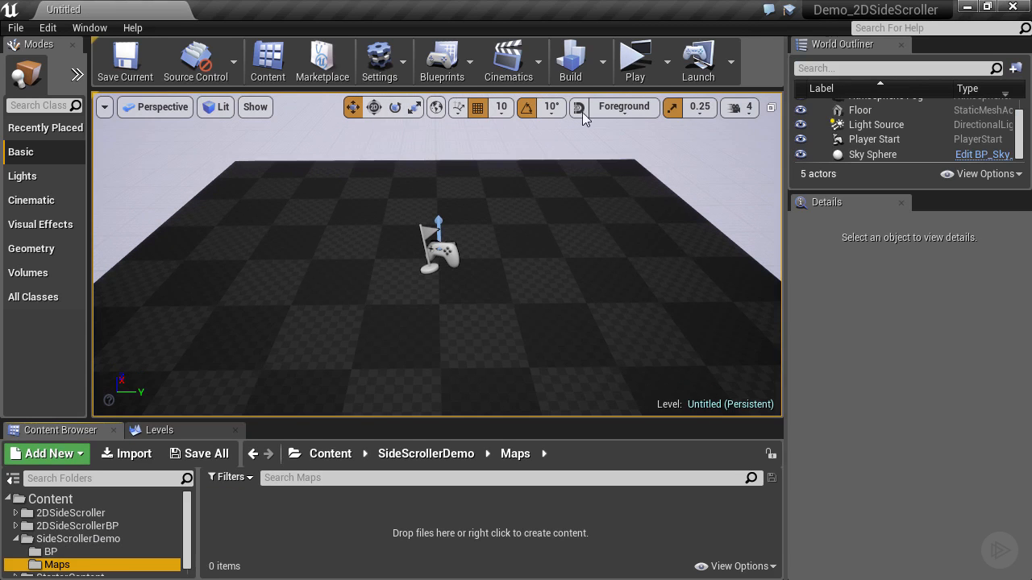
Step: Play-test the untitled level, running the character in both directions and jumping, and end the preview
left_click(633, 72)
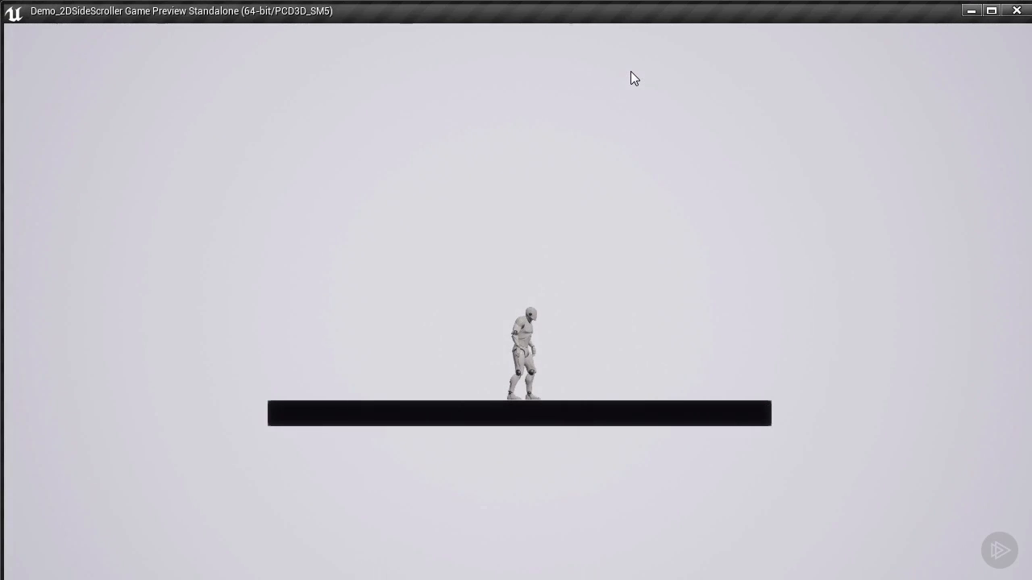
left_click(631, 72)
key("d")
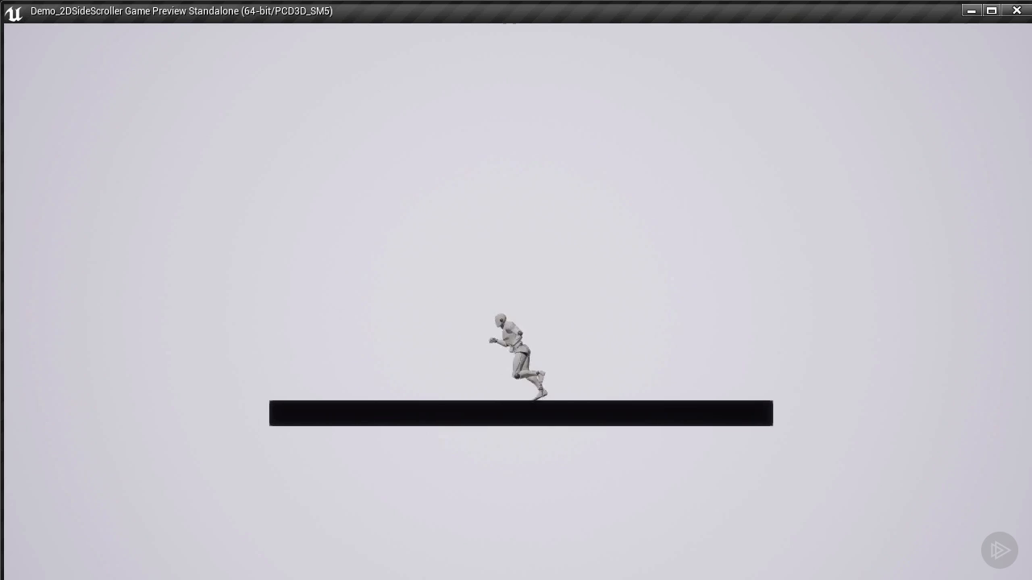
key("a")
key("d")
key("space")
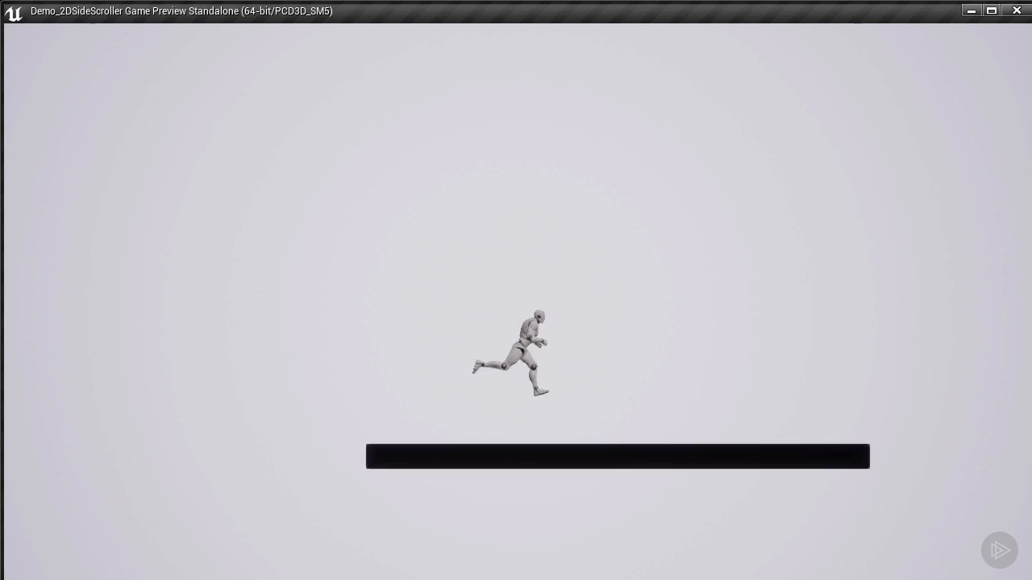
key("a")
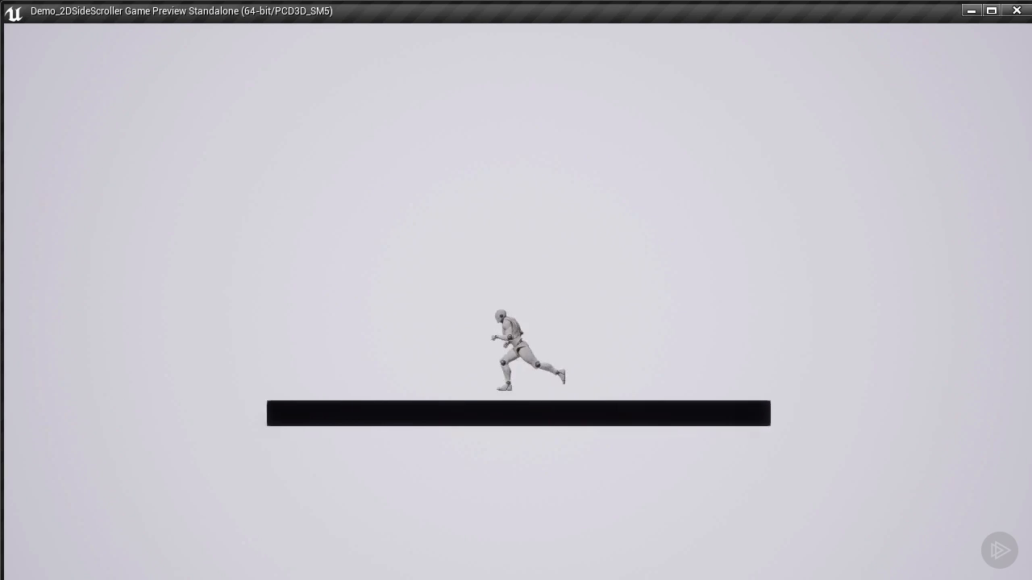
key("d")
key("Escape")
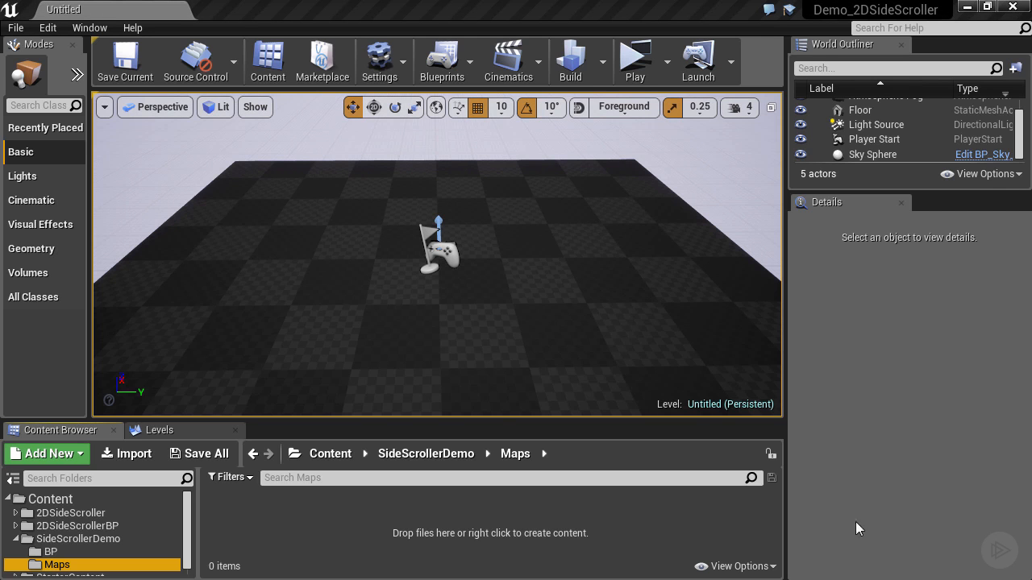
Step: Save the untitled level under the name DemoMap in SideScrollerDemo/Maps
left_click(13, 29)
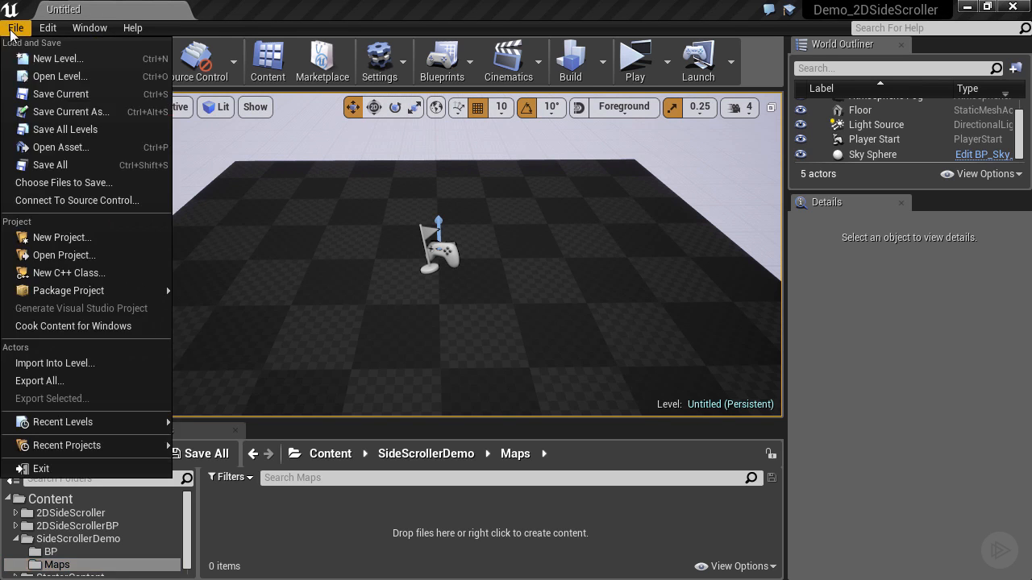
left_click(54, 112)
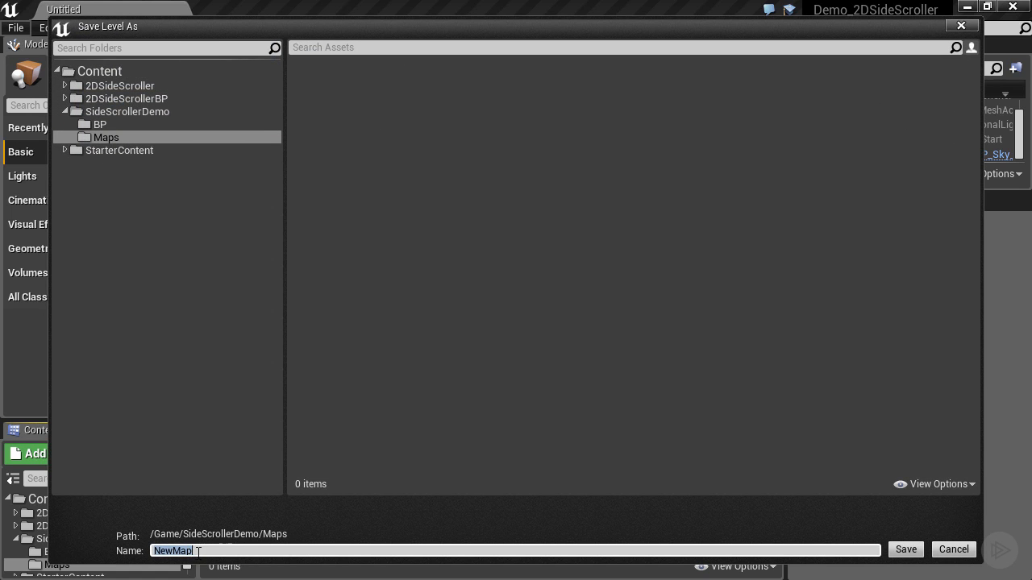
type("Demo")
key("Return")
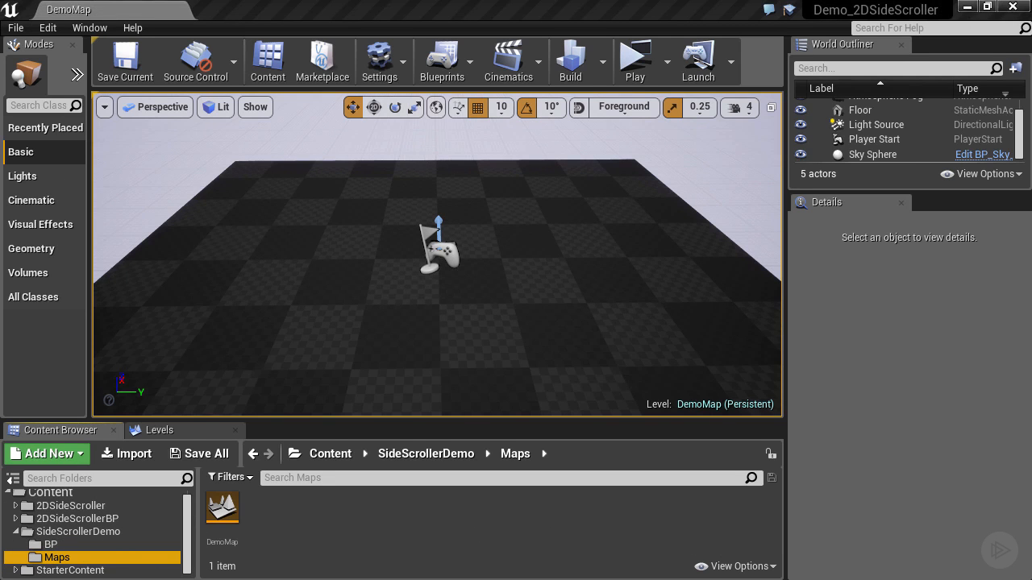
Step: Select Demo2DSideScrollerGameMode in the BP folder and replace the World Outliner with a widened view of the World Settings
left_click(46, 546)
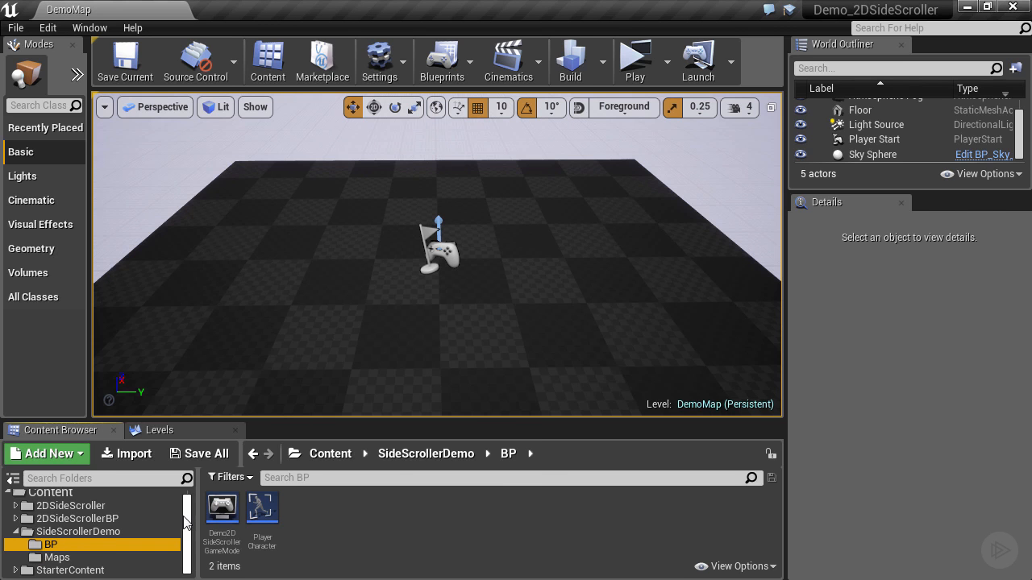
left_click(226, 509)
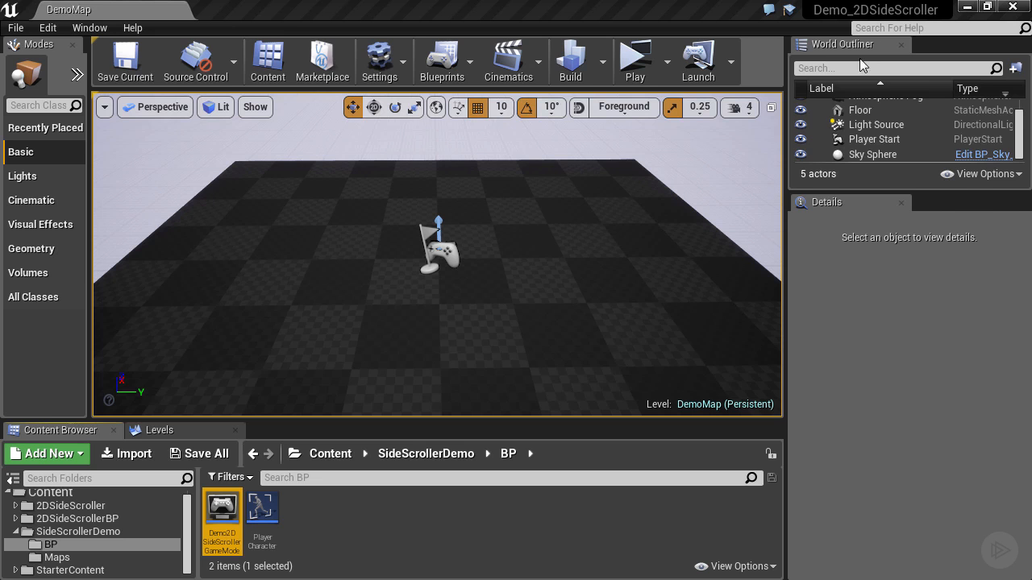
left_click(901, 44)
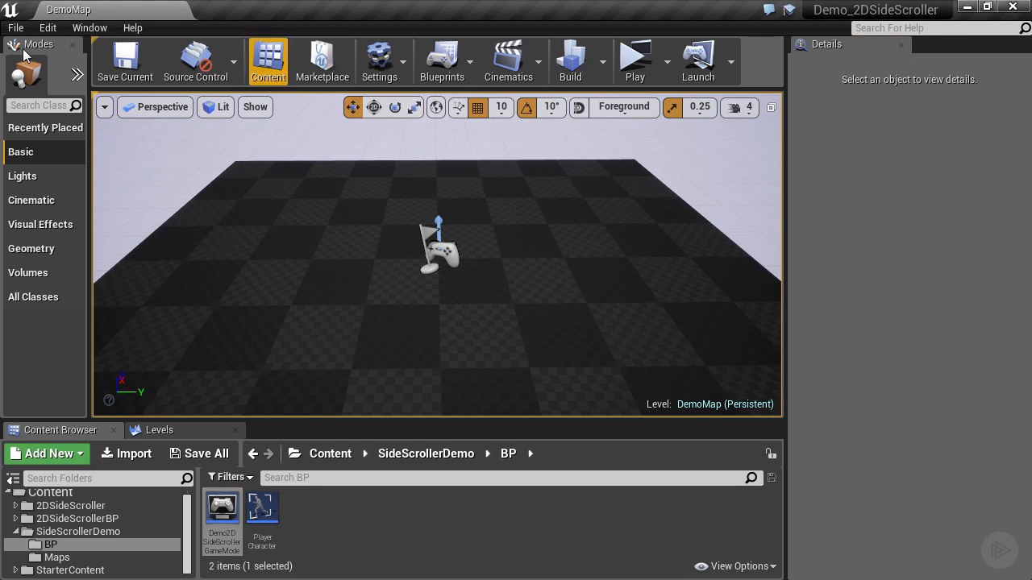
left_click(87, 28)
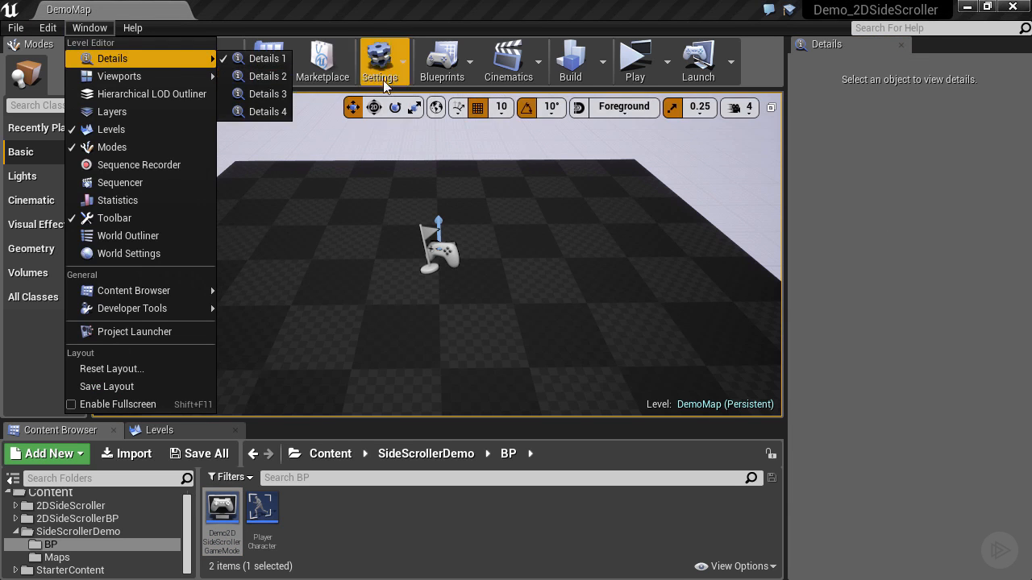
left_click(378, 71)
left_click(412, 108)
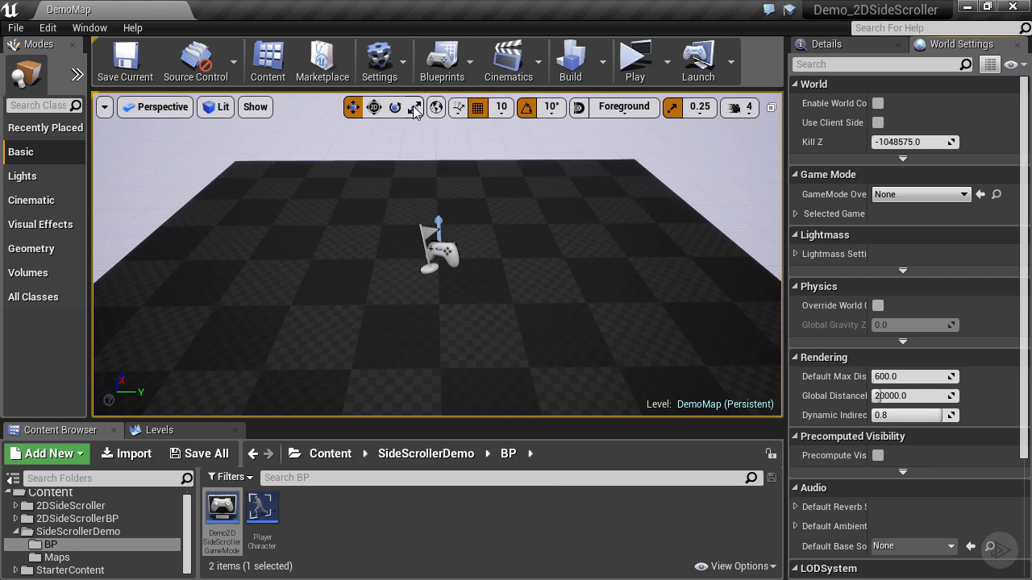
left_click_drag(781, 169, 712, 168)
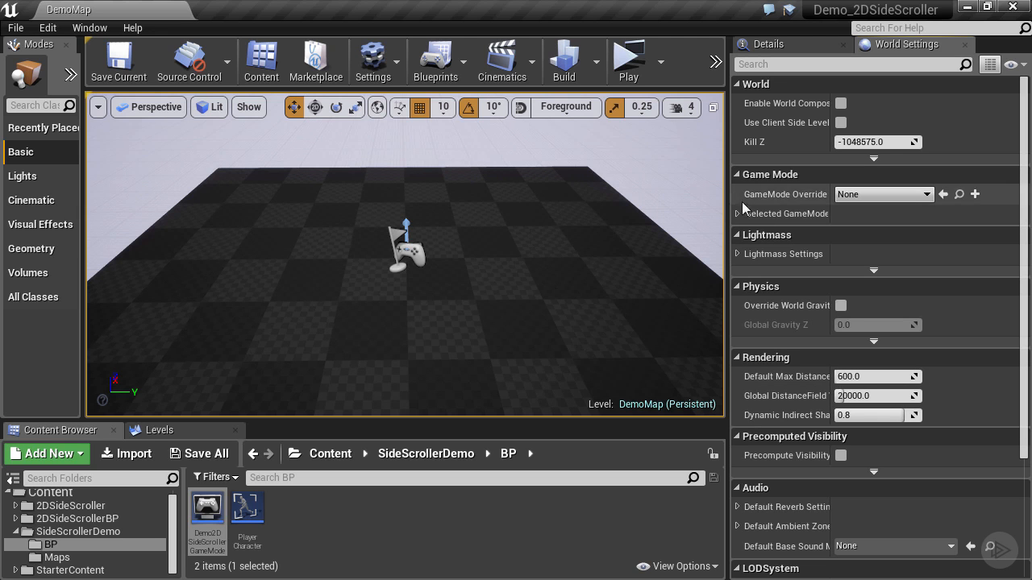
Step: Override DemoMap's game mode with Demo2DSideScrollerGameMode and set its default pawn class to PlayerCharacter
left_click(864, 197)
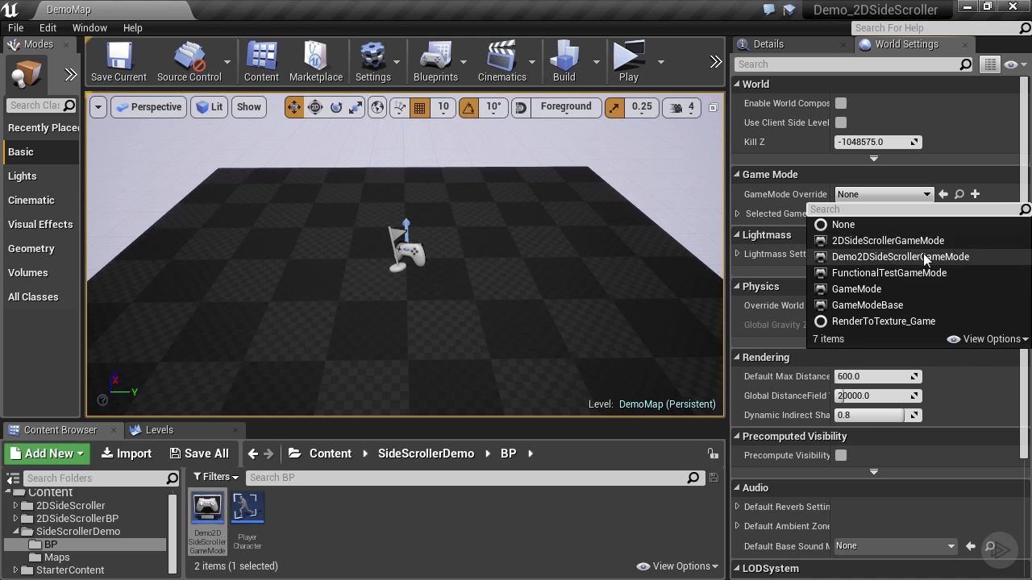
left_click(911, 256)
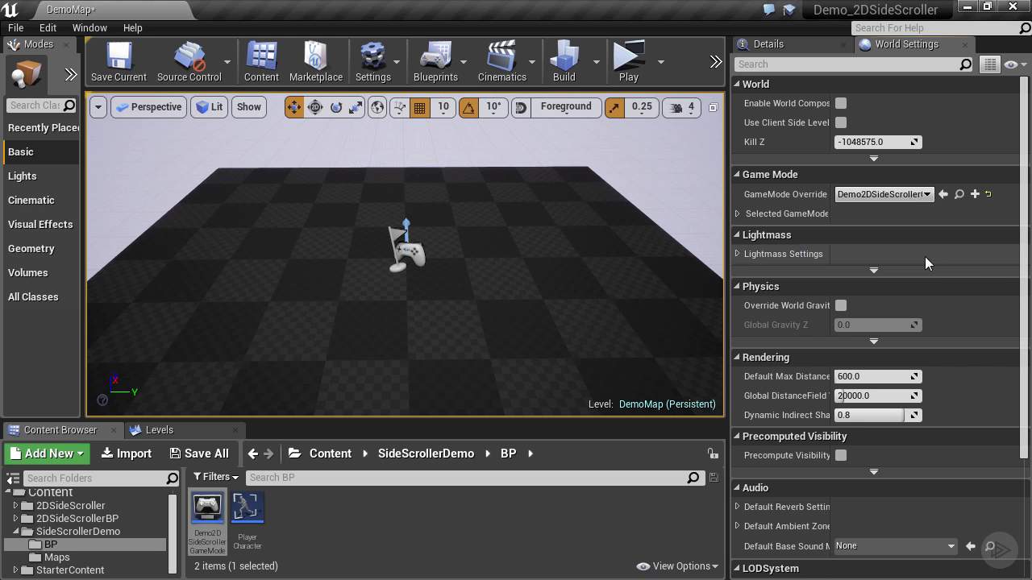
left_click(737, 214)
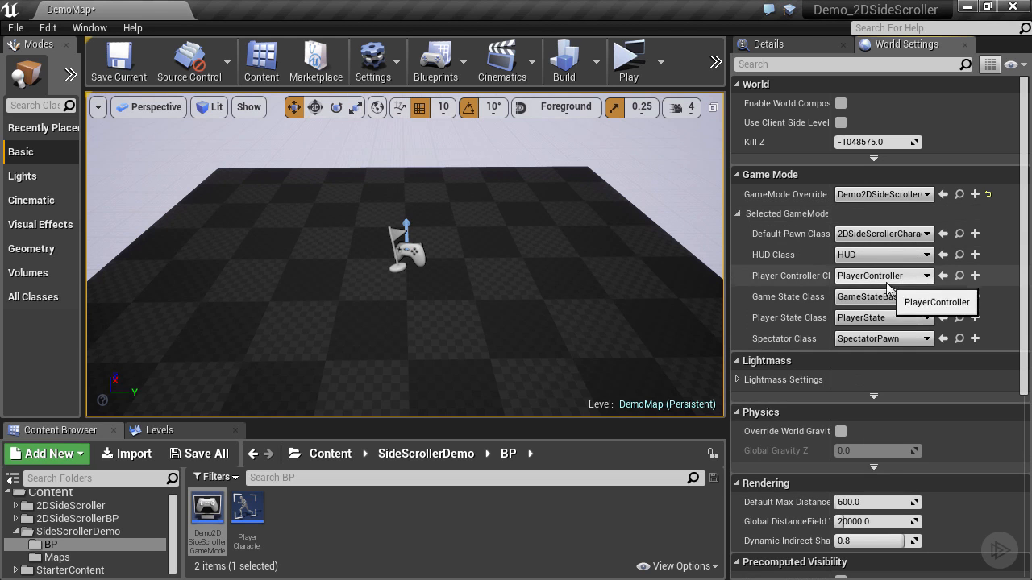
left_click(901, 235)
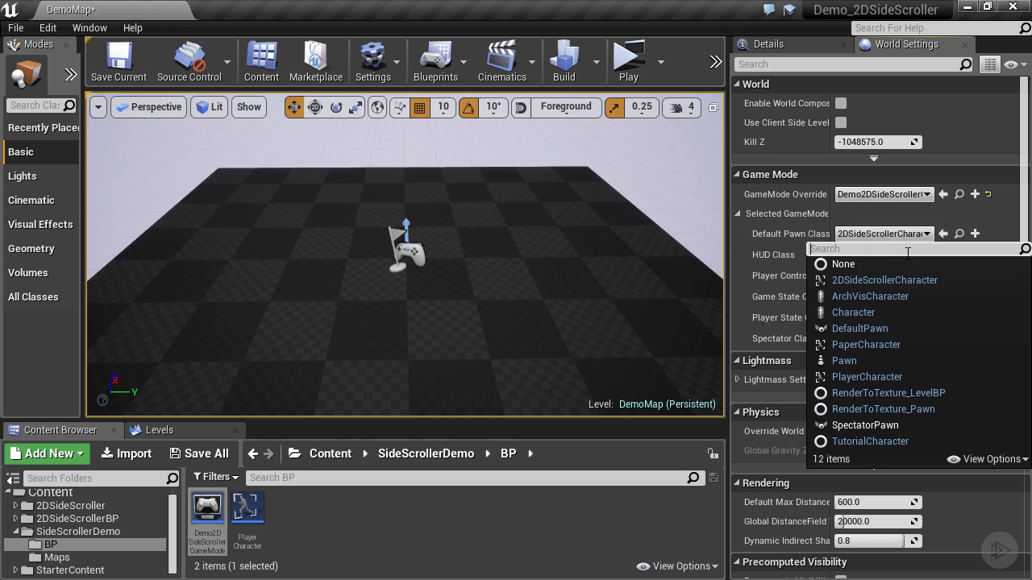
left_click(895, 377)
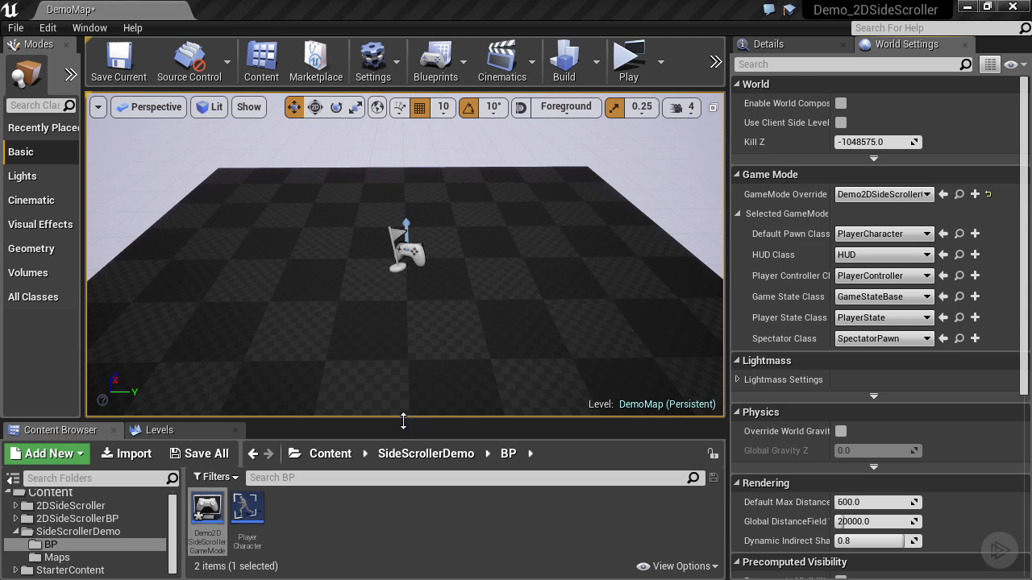
Step: Set the project's default game mode to Demo2DSideScrollerGameMode in the Maps & Modes project settings and expand its selected classes
left_click(47, 28)
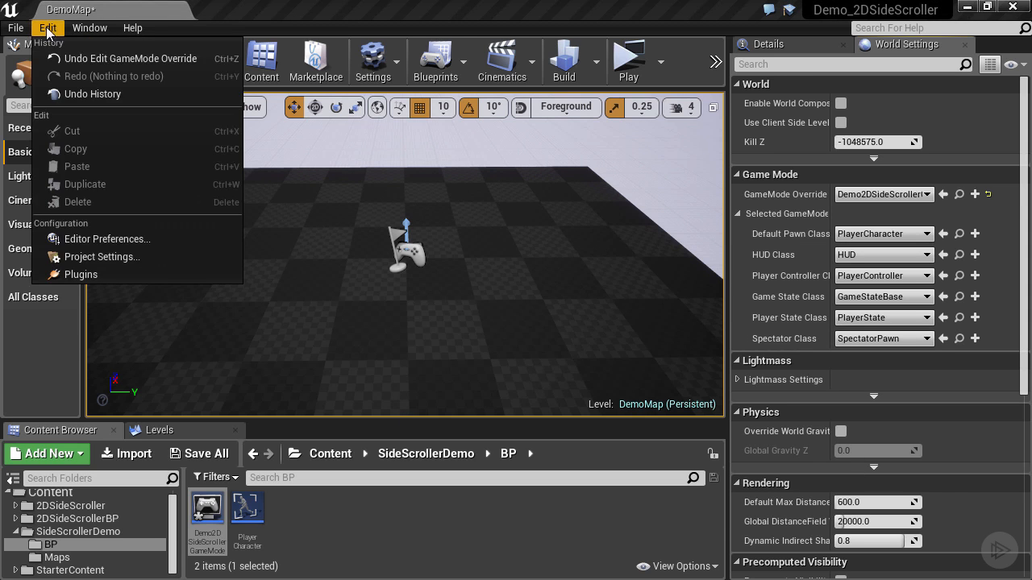
left_click(105, 259)
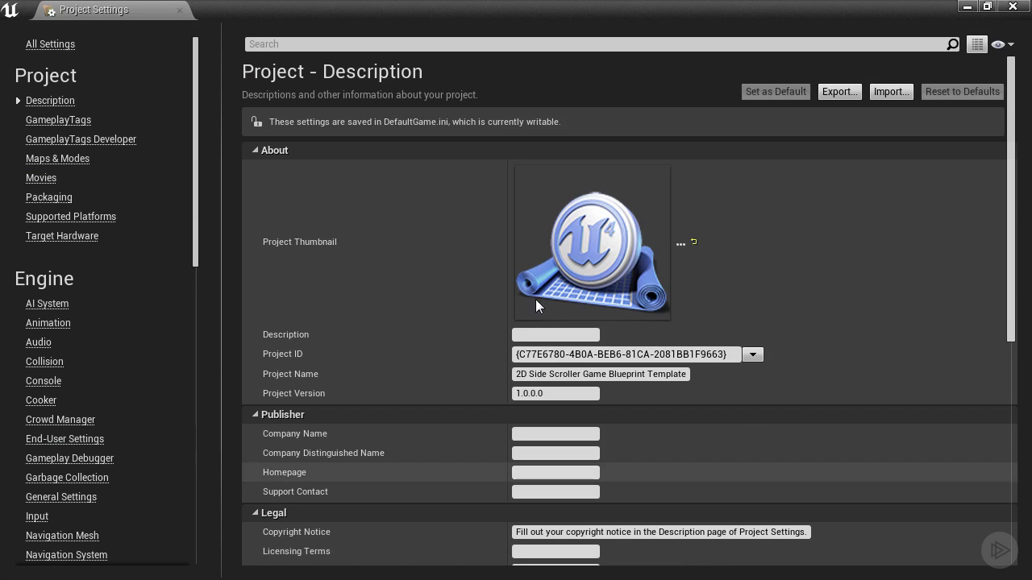
left_click(68, 159)
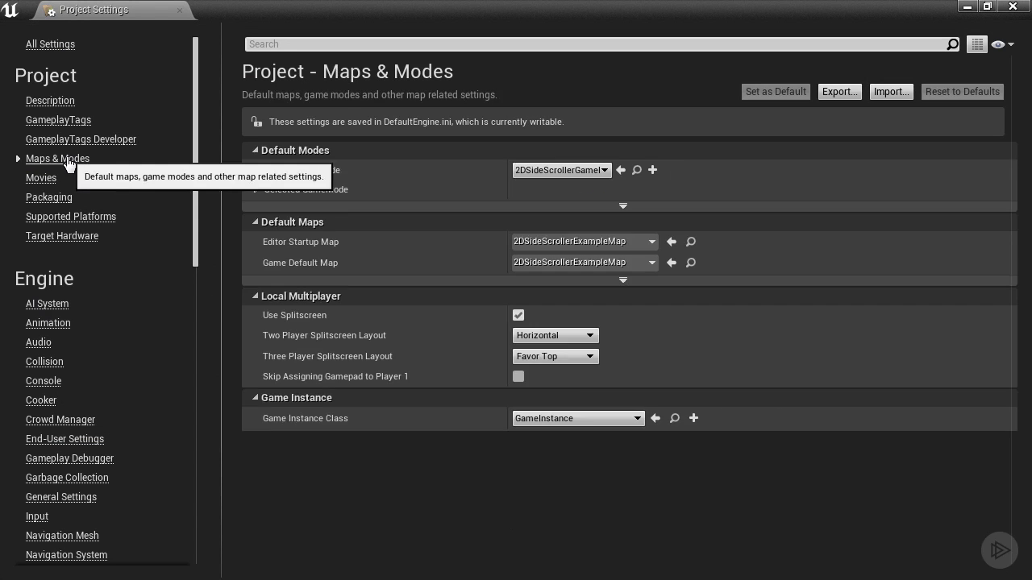
left_click(583, 171)
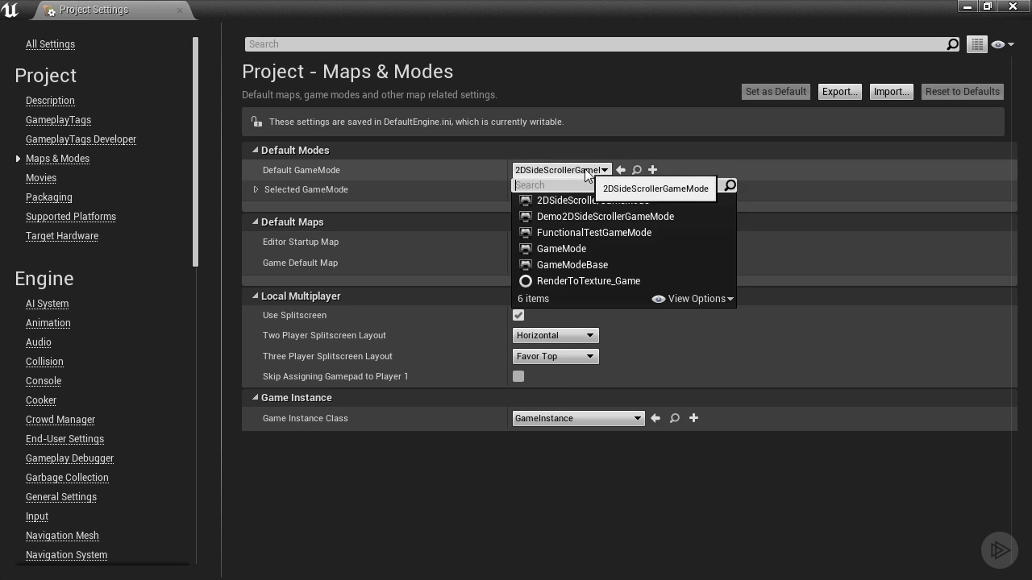
left_click(625, 214)
left_click(256, 190)
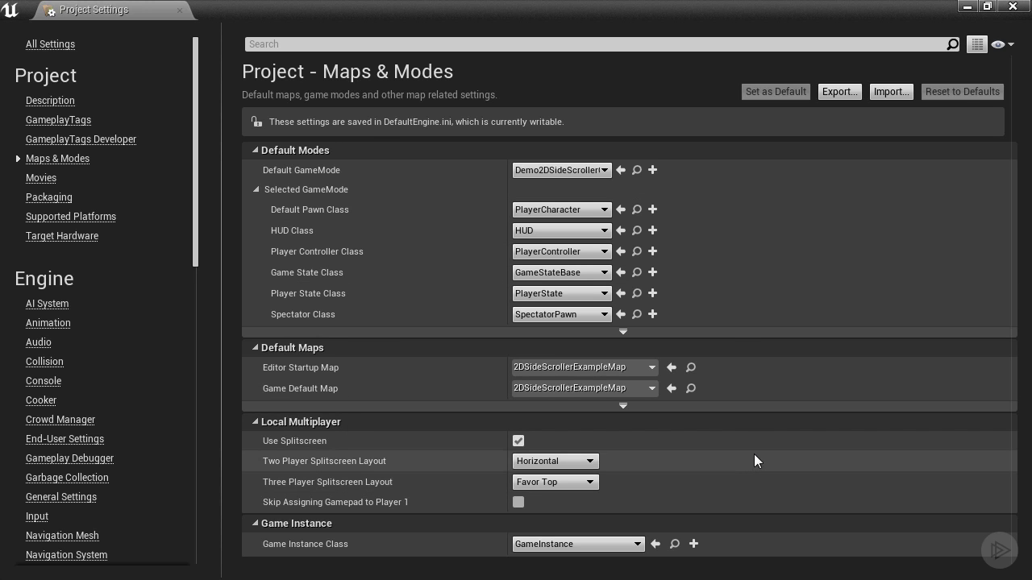
Step: Set both the project's editor startup map and game default map to DemoMap
left_click(644, 368)
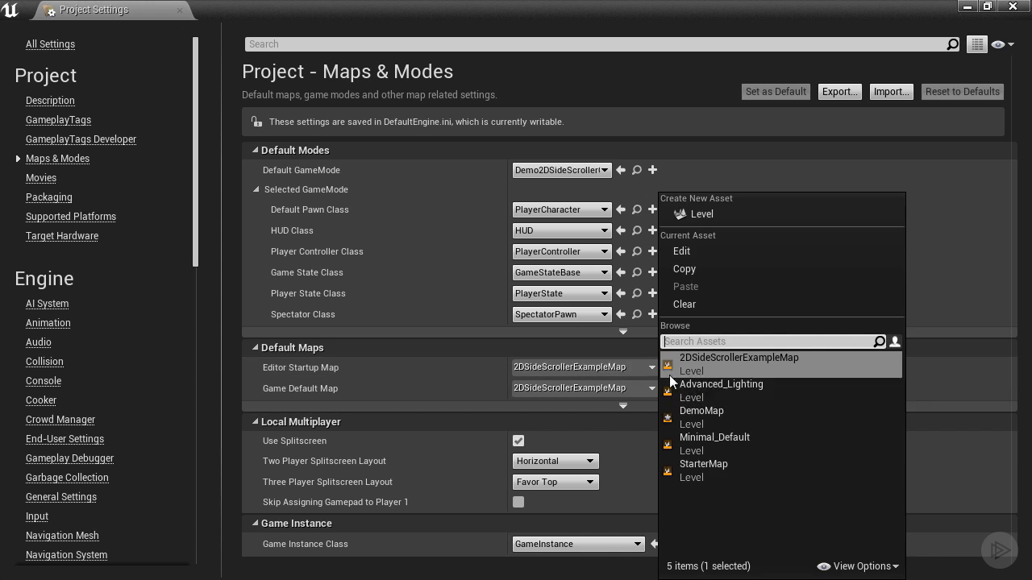
left_click(720, 414)
left_click(650, 389)
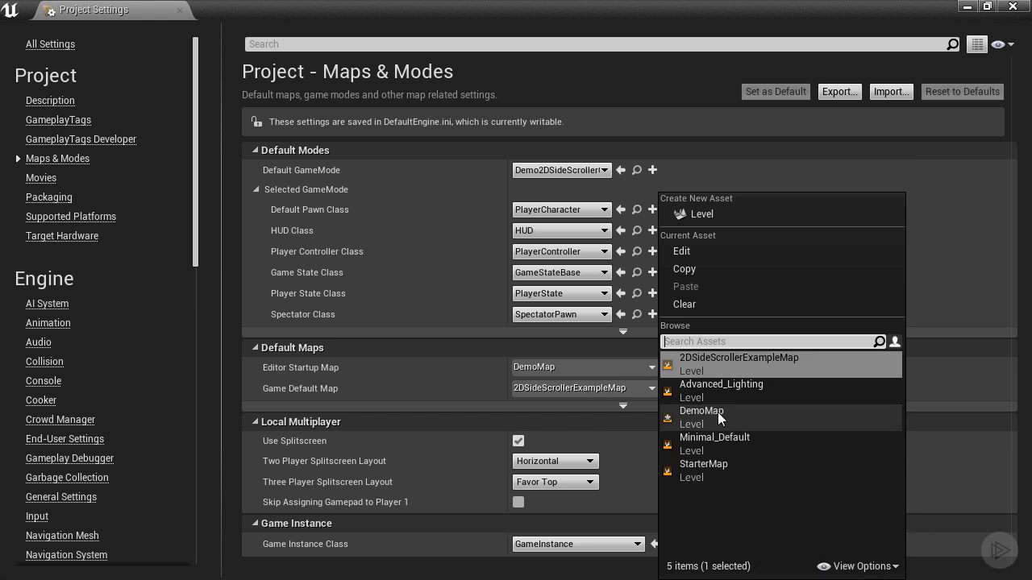
left_click(718, 412)
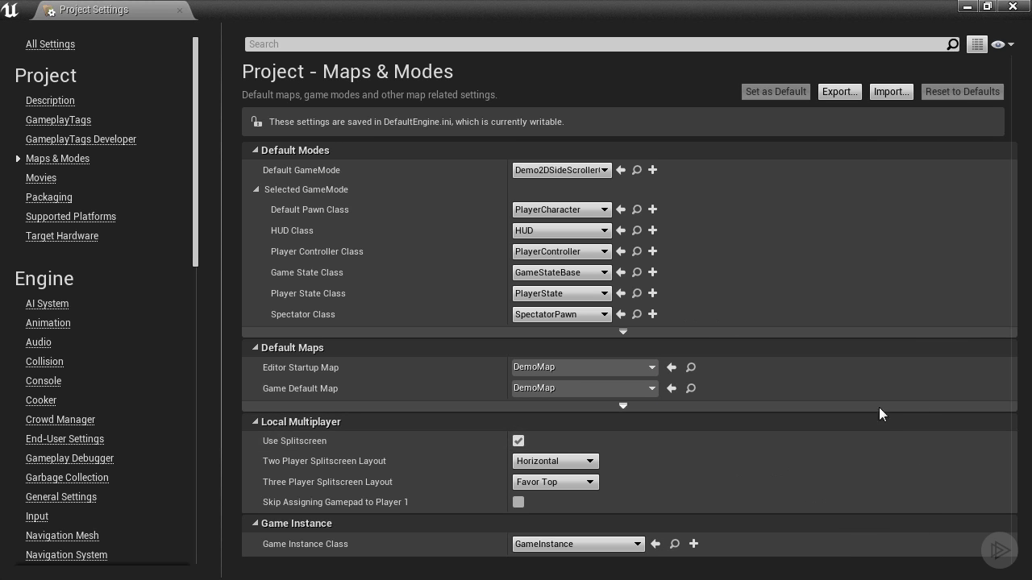